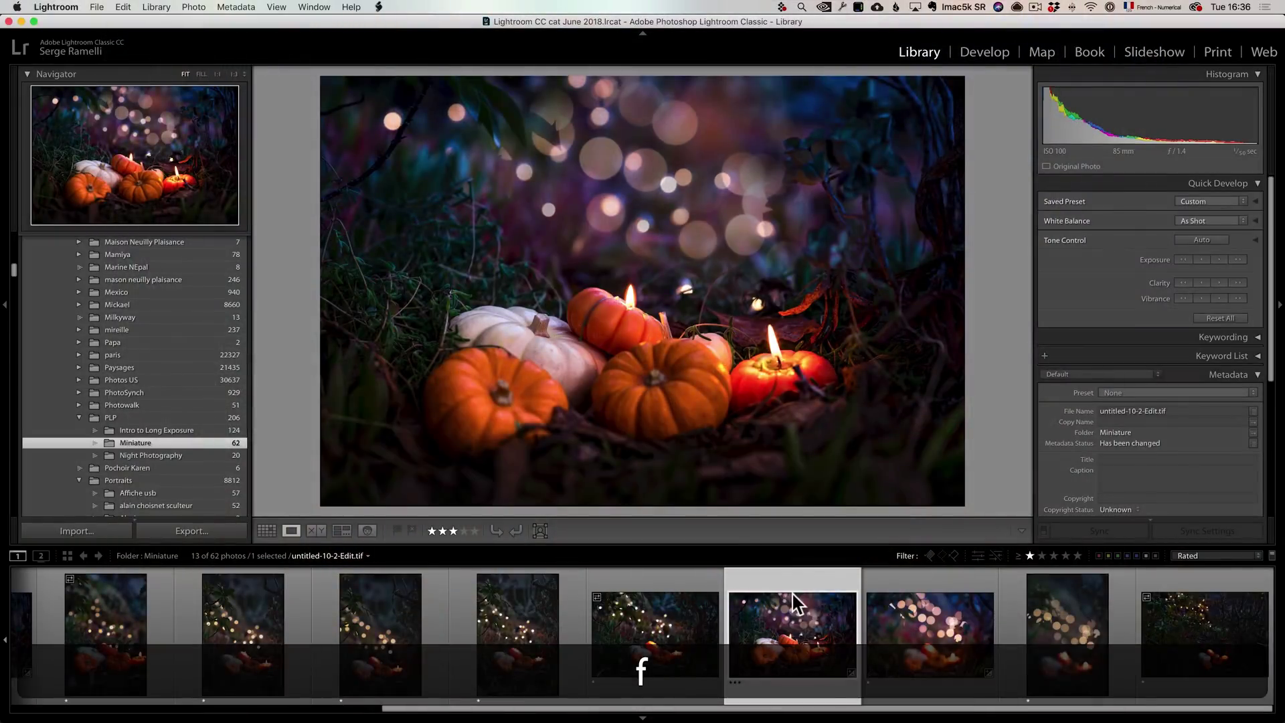
Show the Loupe info overlay, then open the untitled-32.arw wide shot of the pumpkins
key(i)
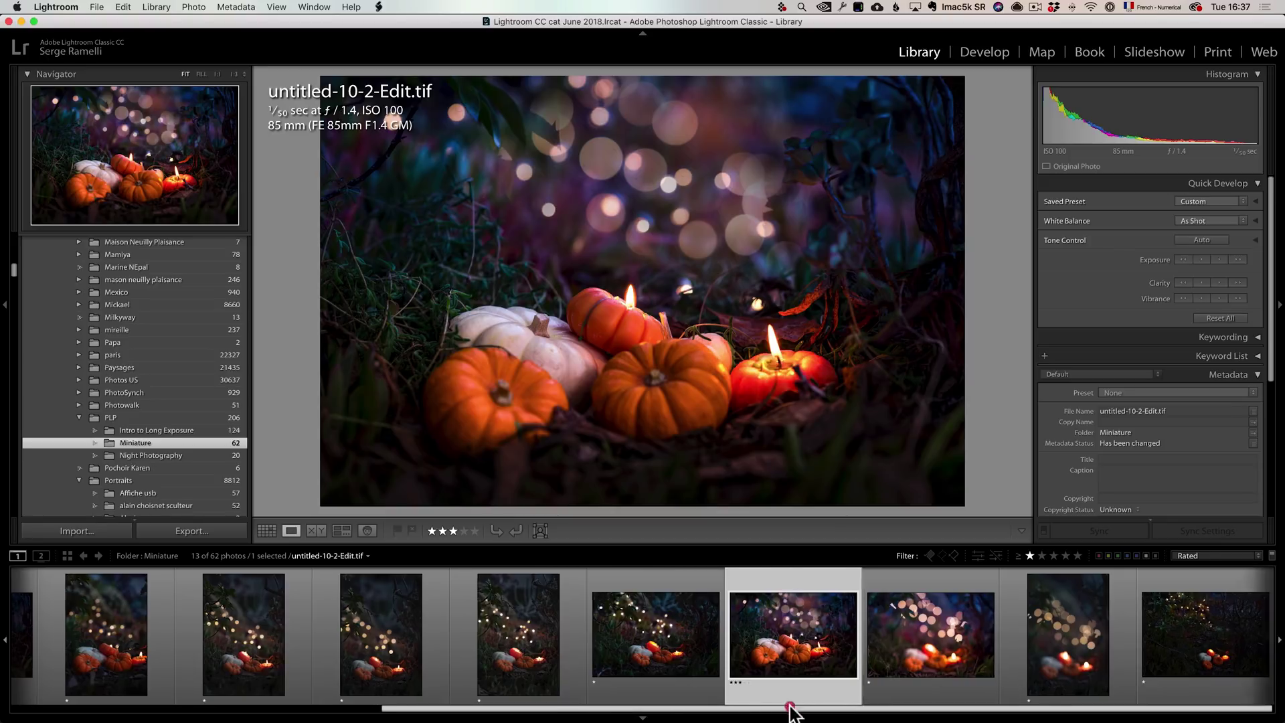
drag(792, 705, 324, 697)
drag(581, 708, 948, 708)
click(1198, 643)
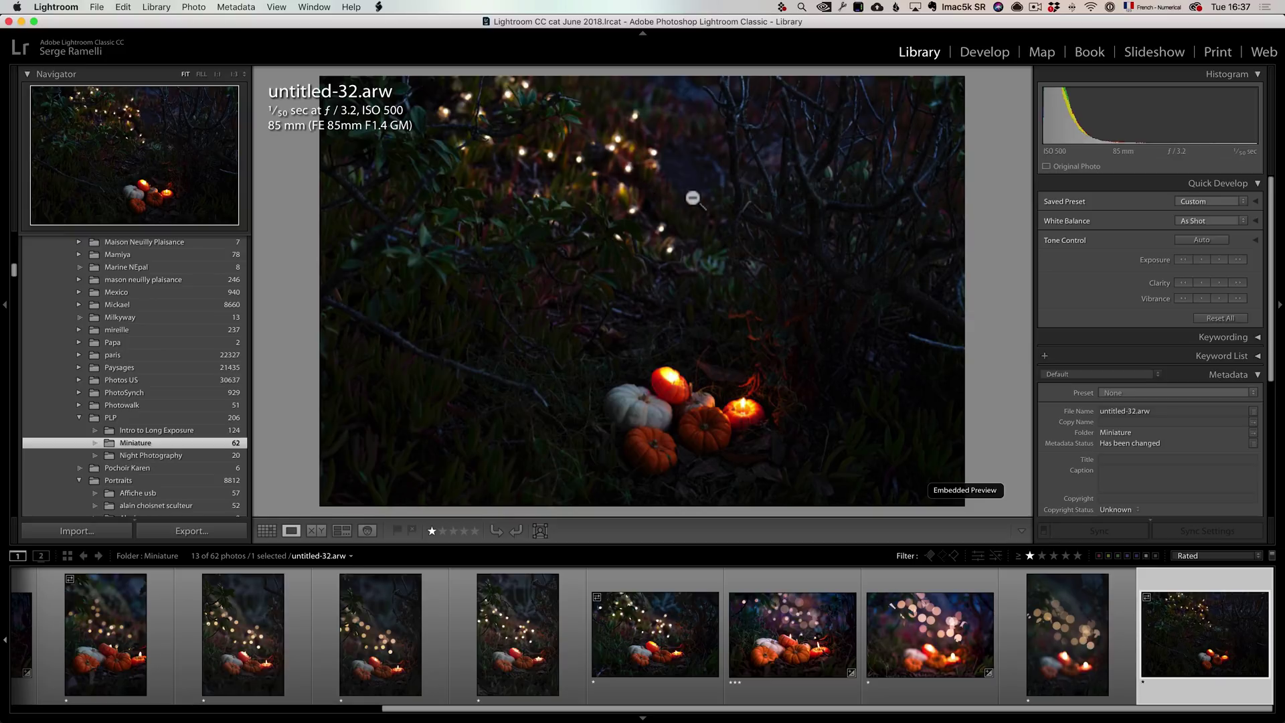
click(615, 184)
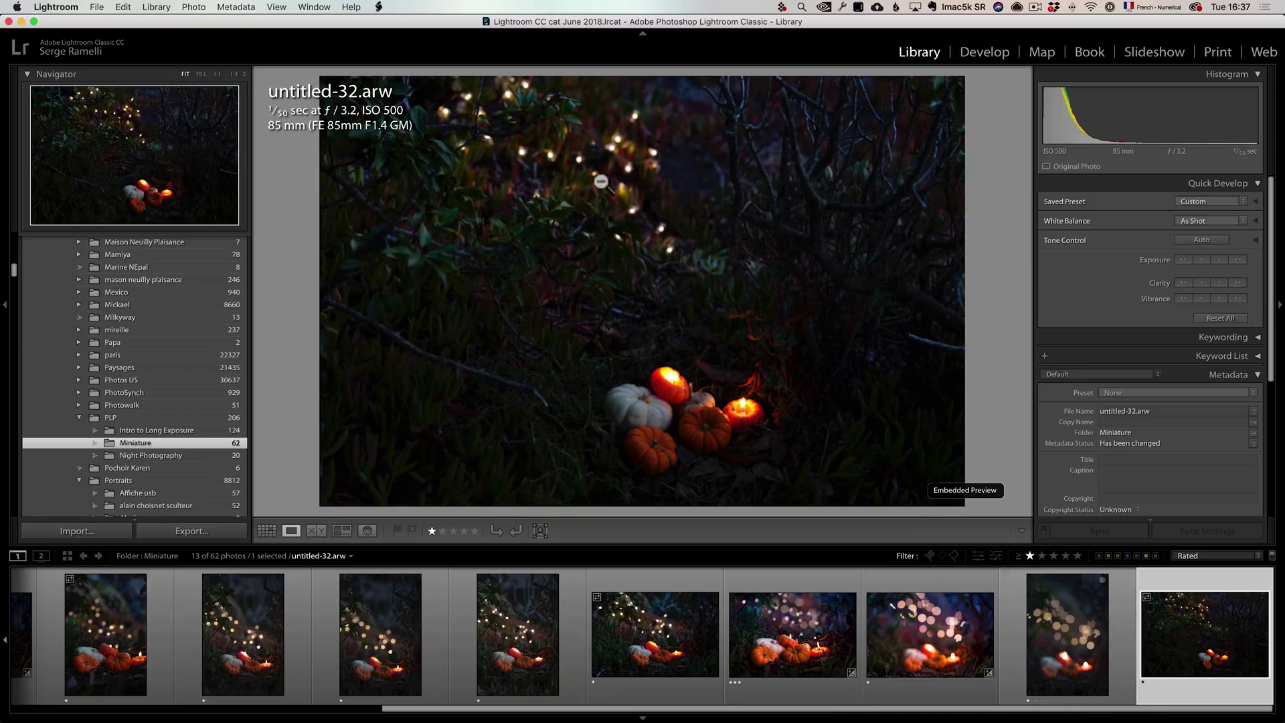
Find the untitled-10-2.arw pumpkin close-up in the filmstrip and open it
click(934, 709)
drag(934, 708, 662, 700)
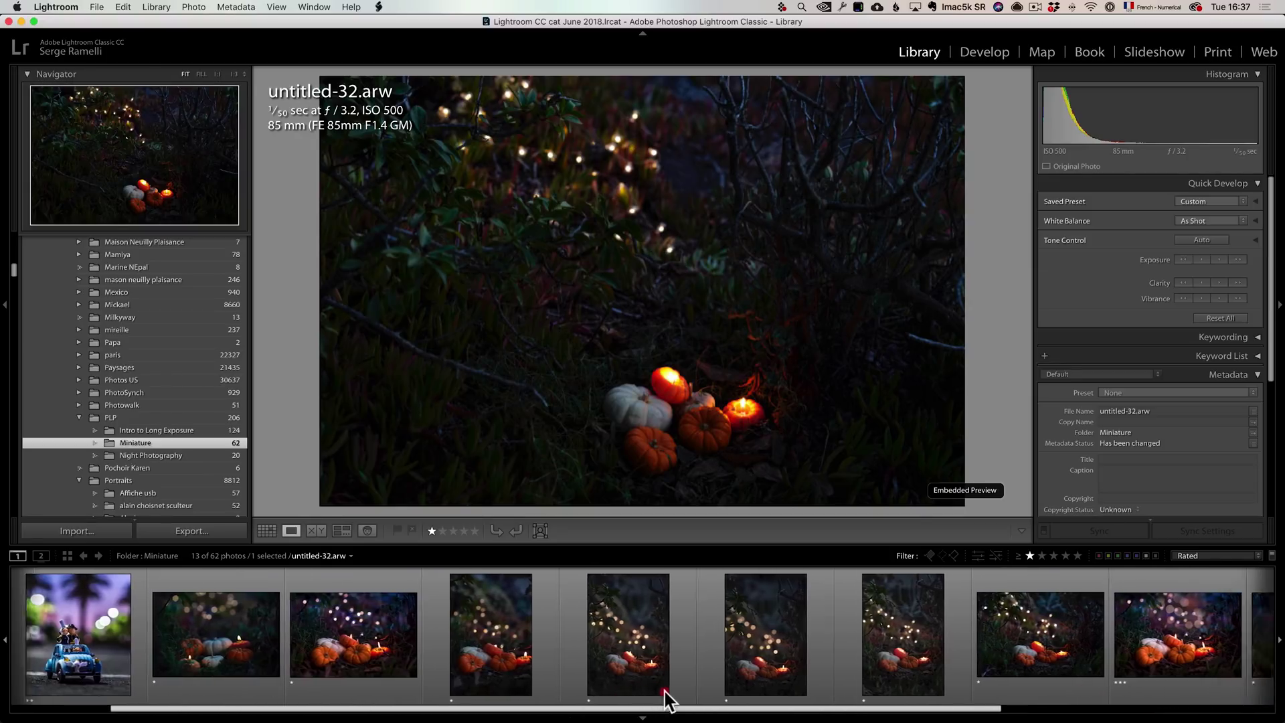
click(241, 648)
click(382, 633)
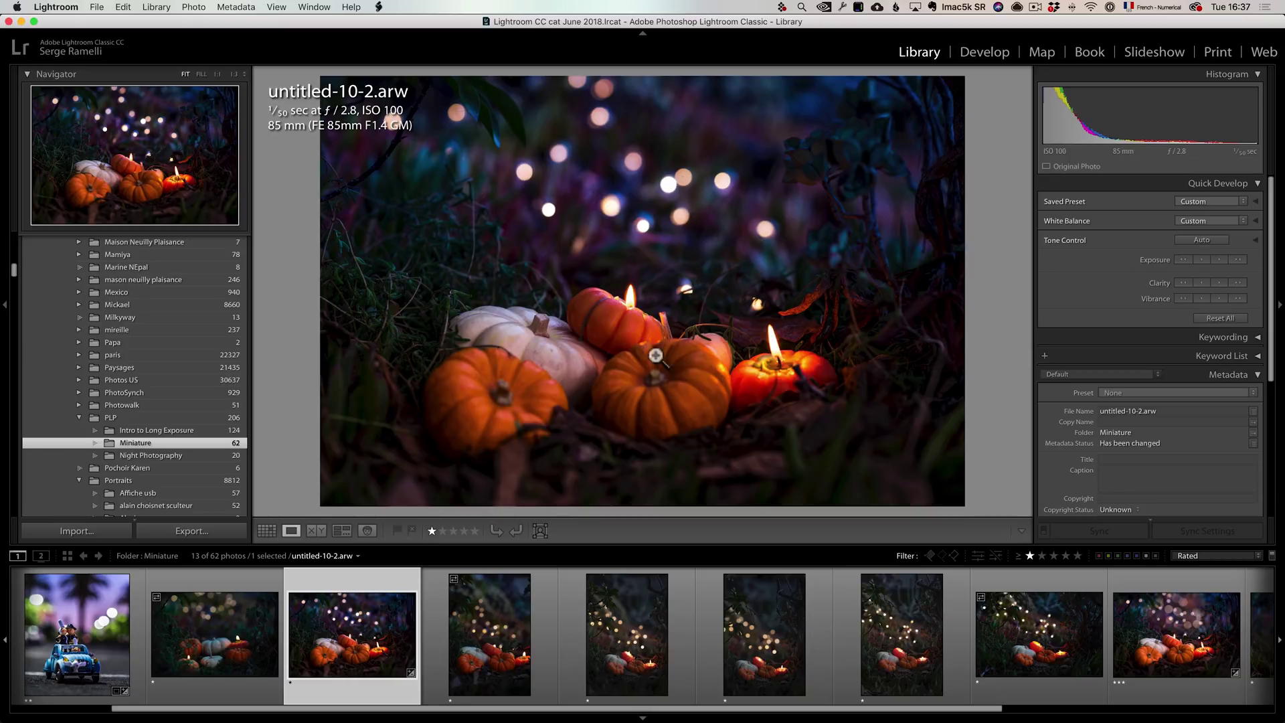
Inspect the candle pumpkin, lower pumpkin and leaves at 1:1, then return to Fit view
click(642, 335)
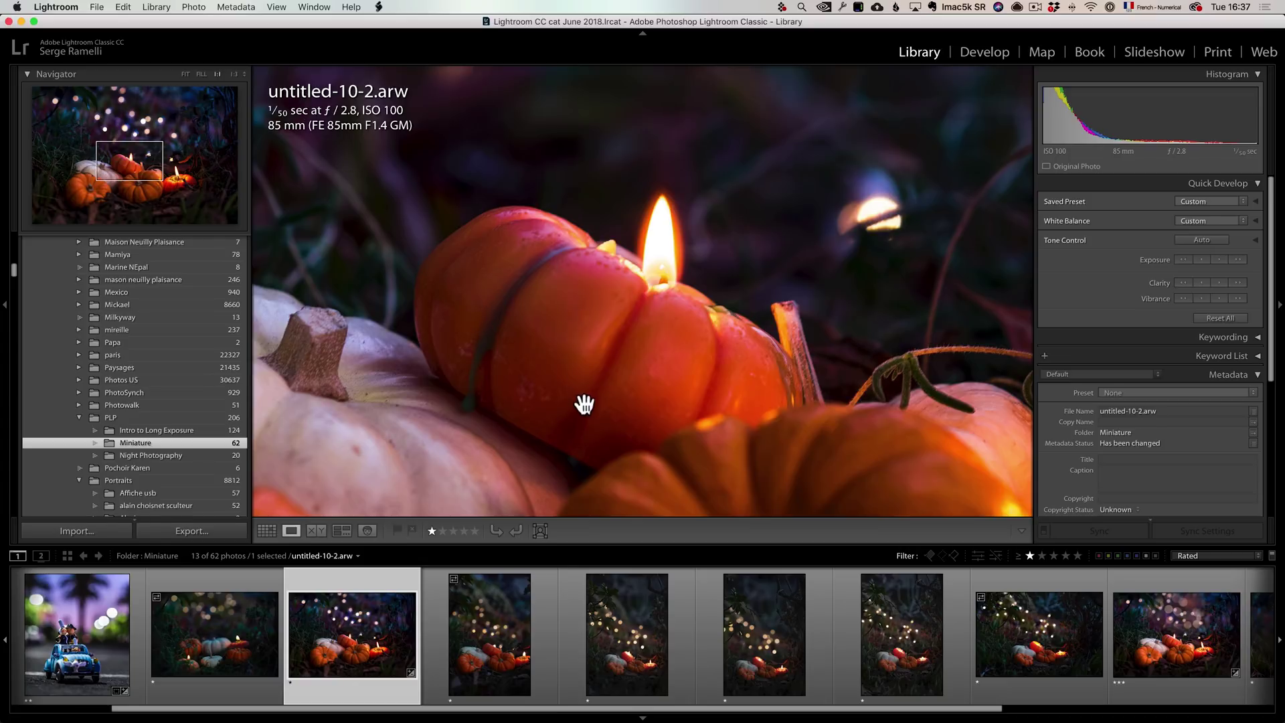
drag(132, 158, 143, 165)
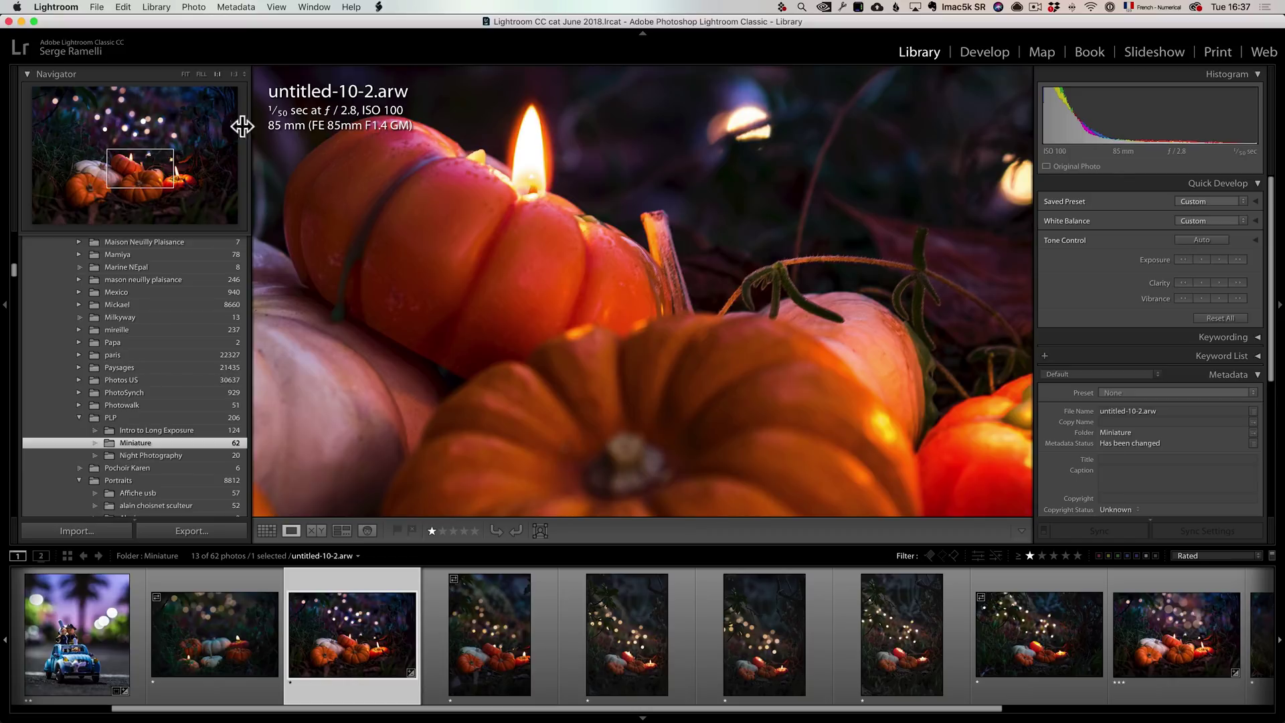
click(132, 195)
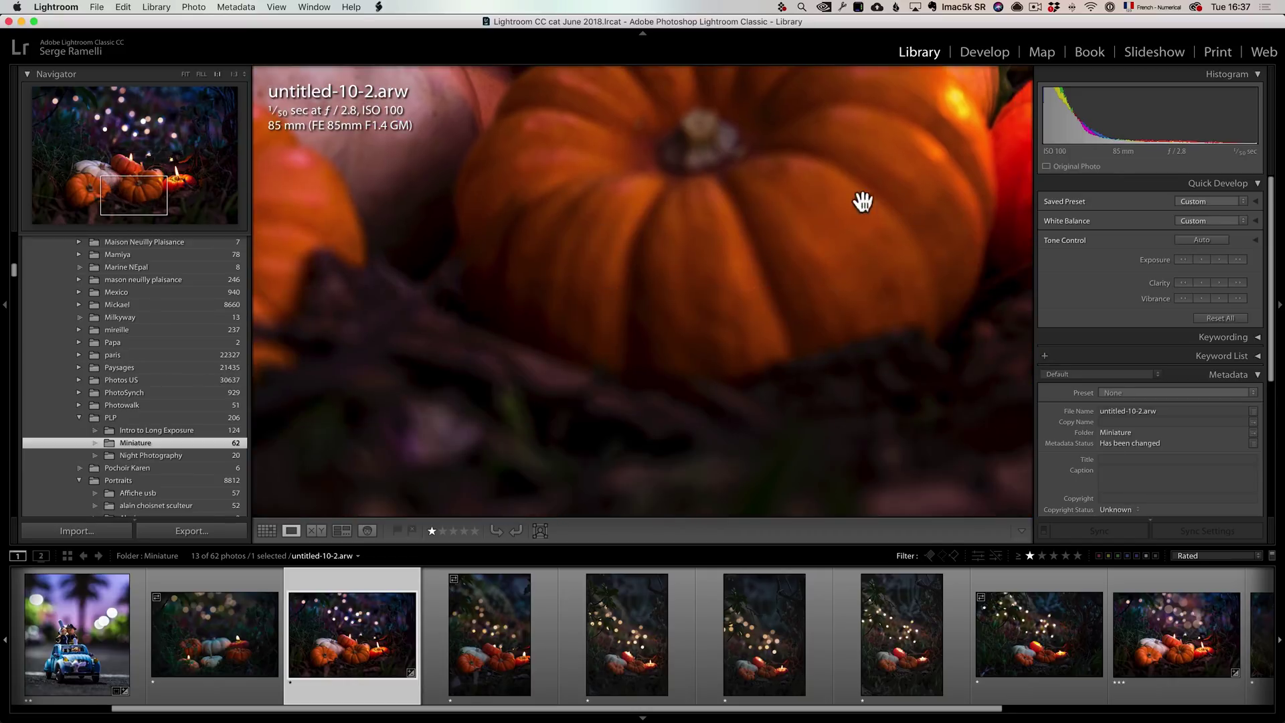
click(128, 163)
mouse_move(128, 163)
mouse_down()
mouse_move(52, 163)
mouse_move(57, 201)
mouse_move(175, 210)
mouse_move(121, 167)
mouse_move(134, 169)
mouse_up()
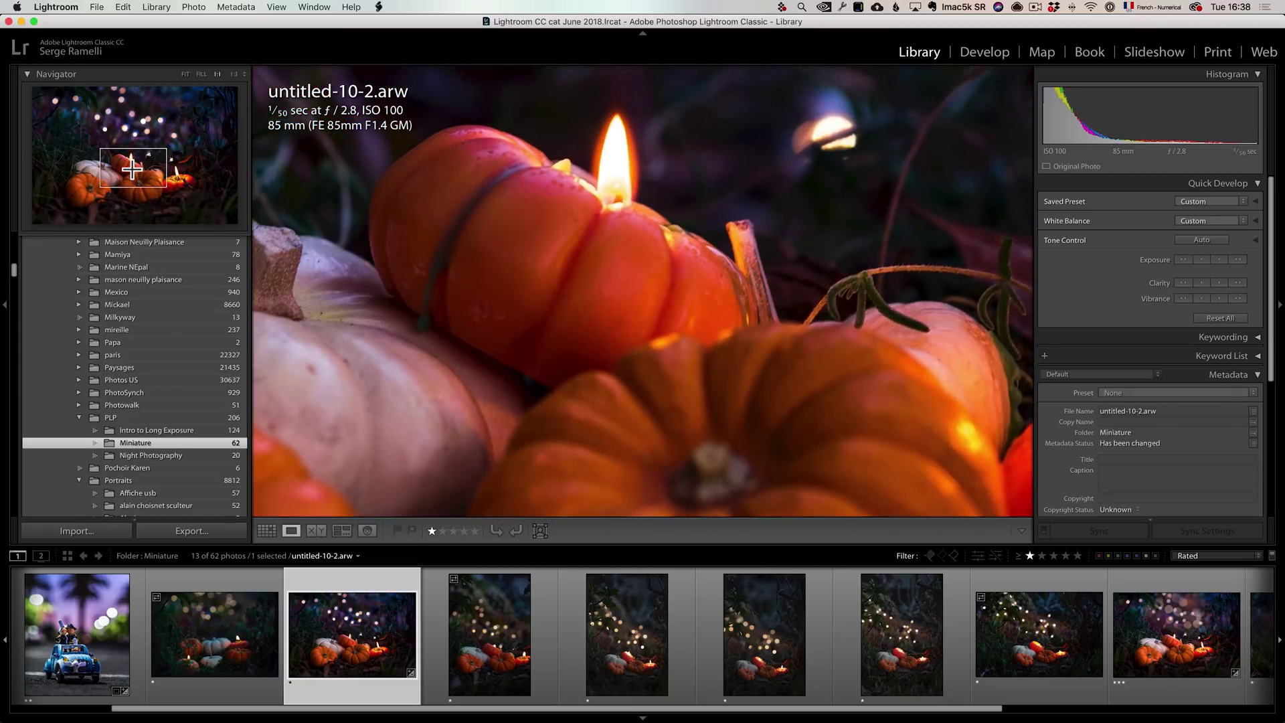
click(694, 247)
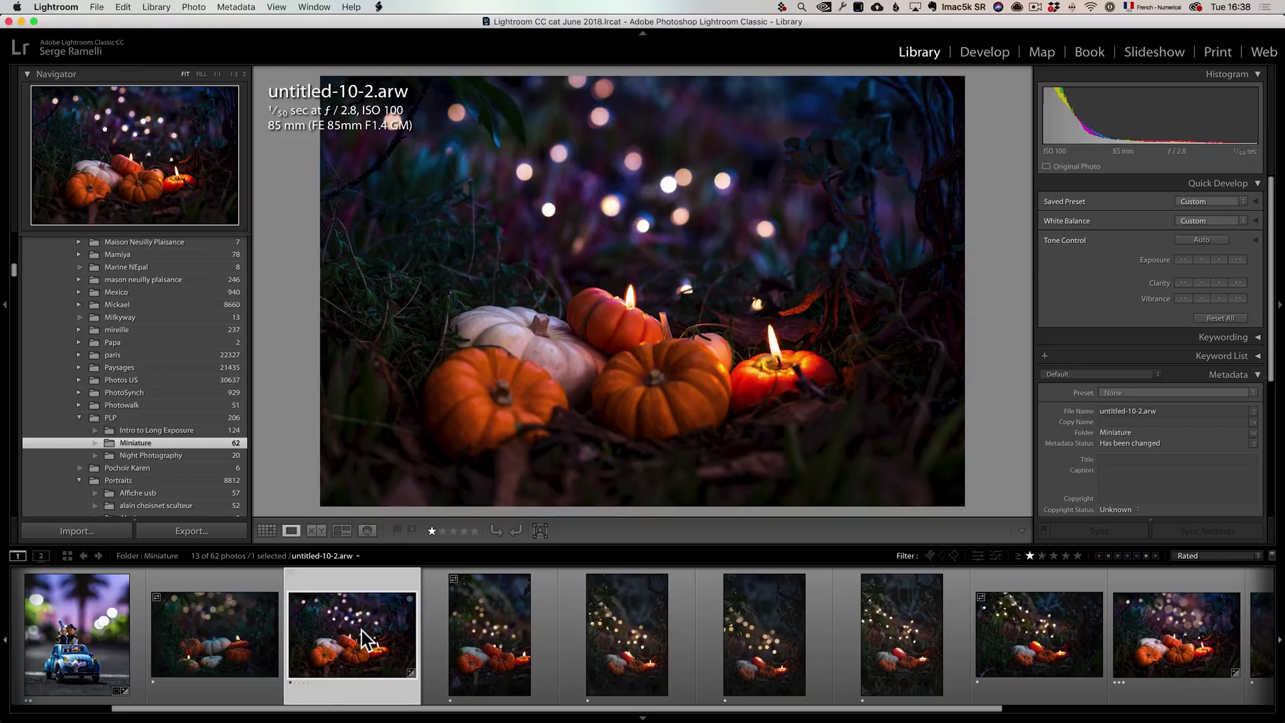
In Develop, reset untitled-10-2.arw to defaults and lift Shadows to +100
click(989, 54)
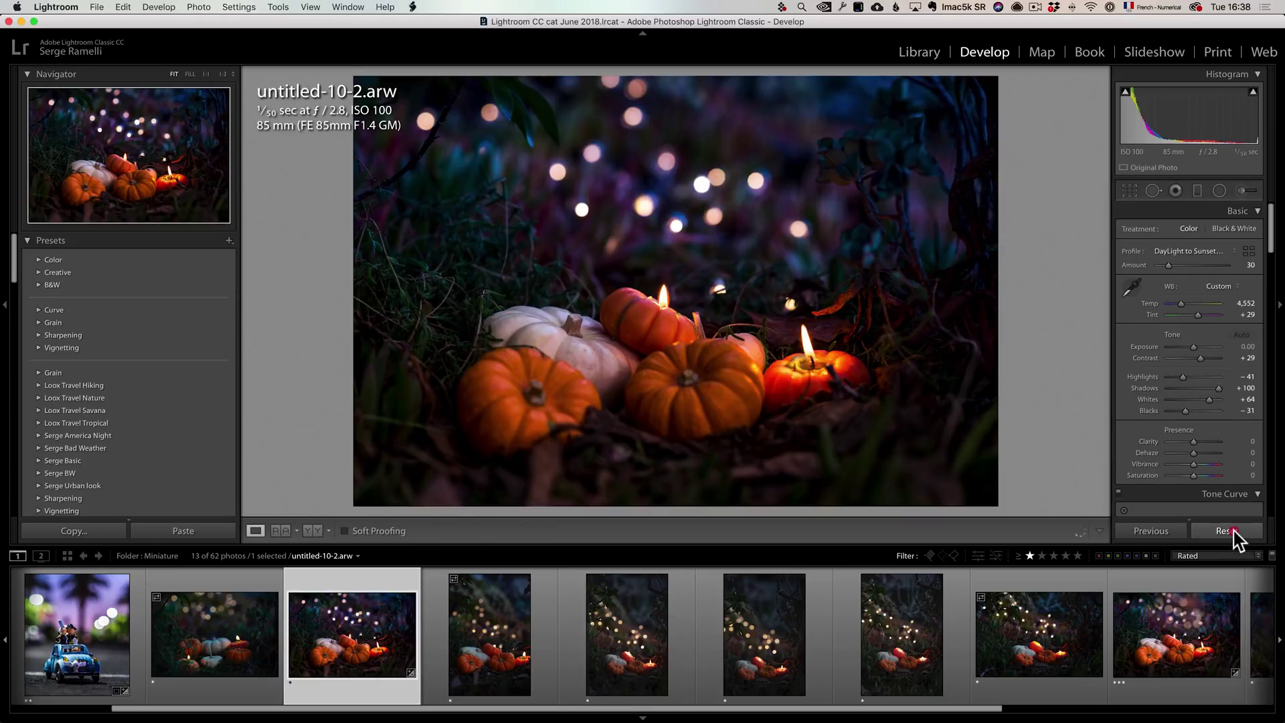
click(1232, 531)
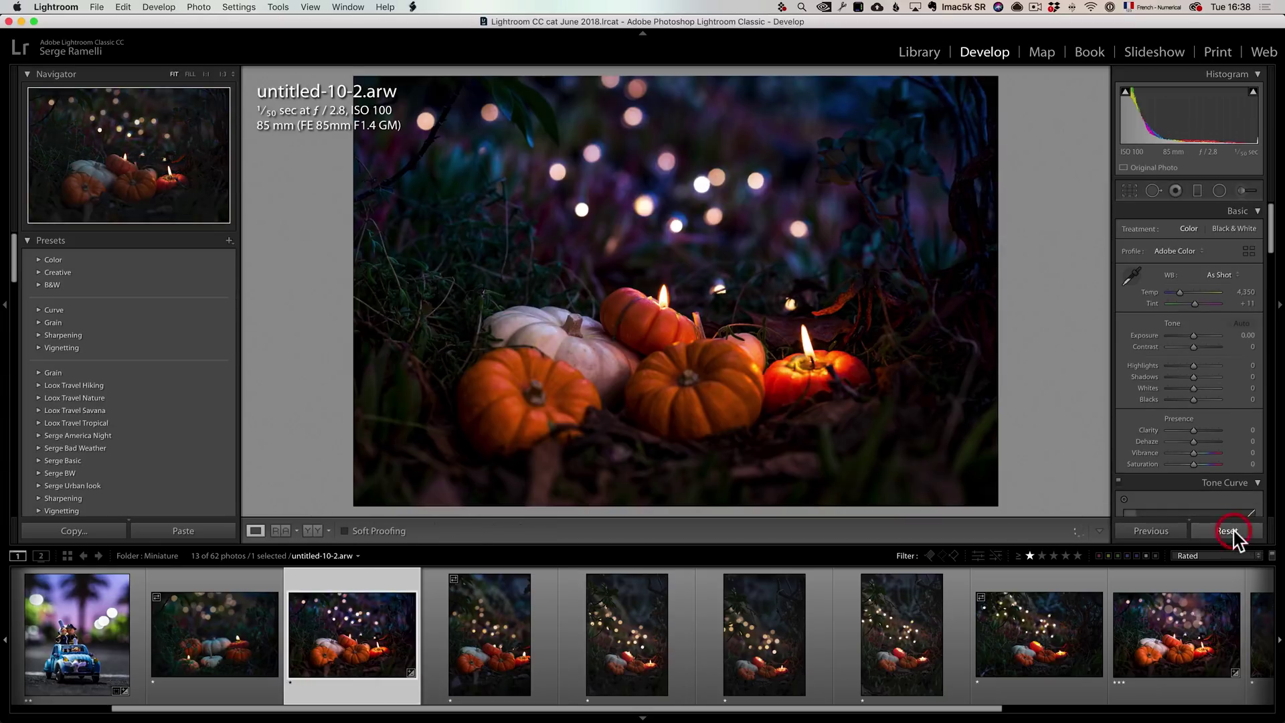
drag(1205, 379, 1187, 402)
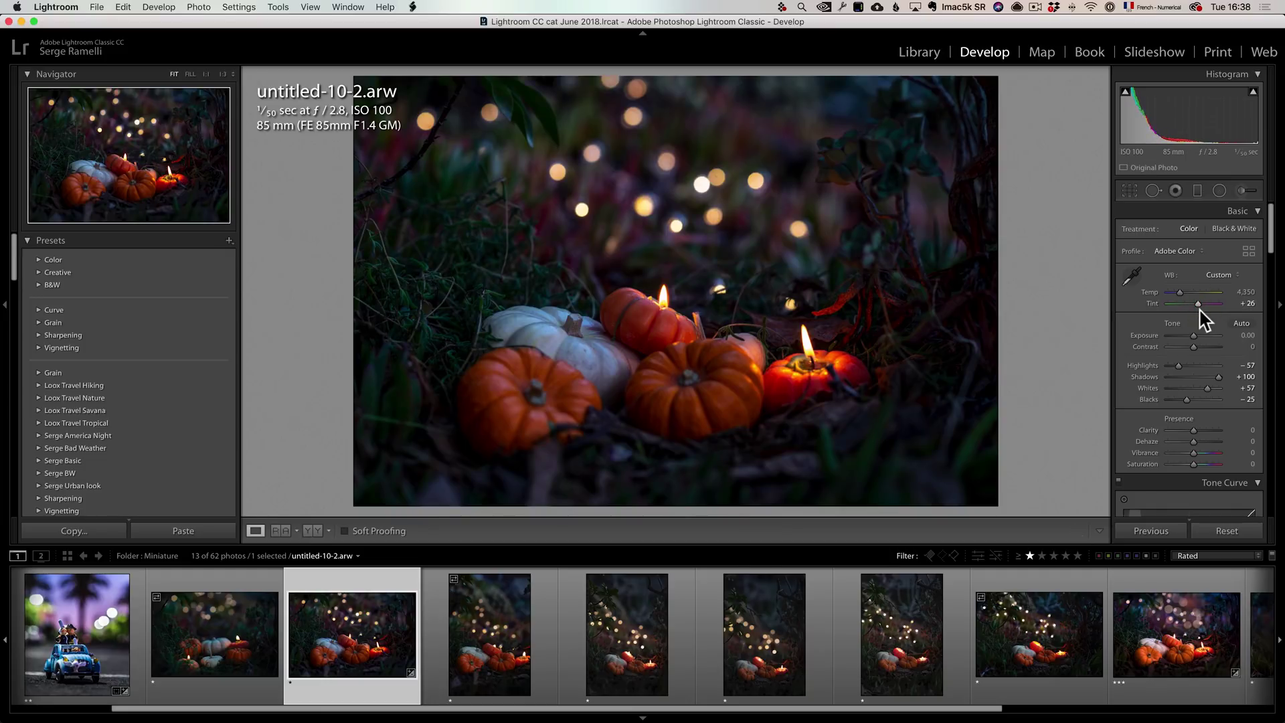
Add a darker, blue-cooled graduated filter across the photo's middle
click(1197, 190)
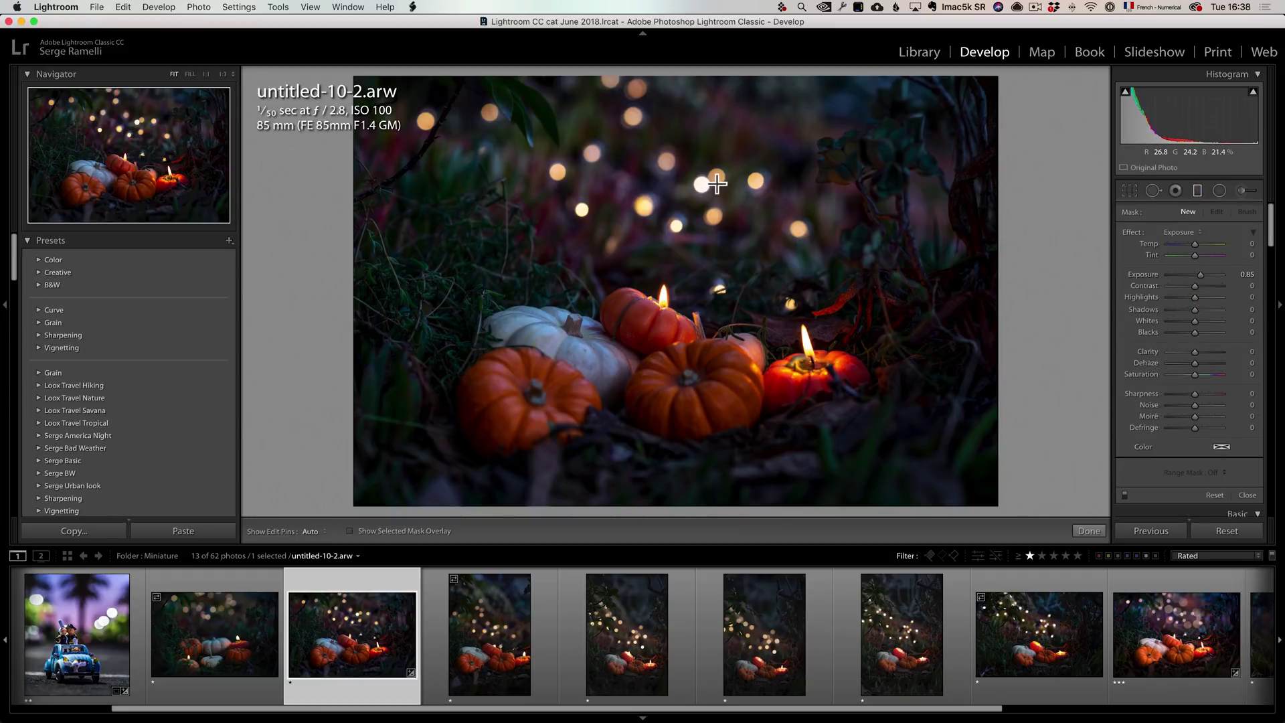
drag(719, 169, 717, 393)
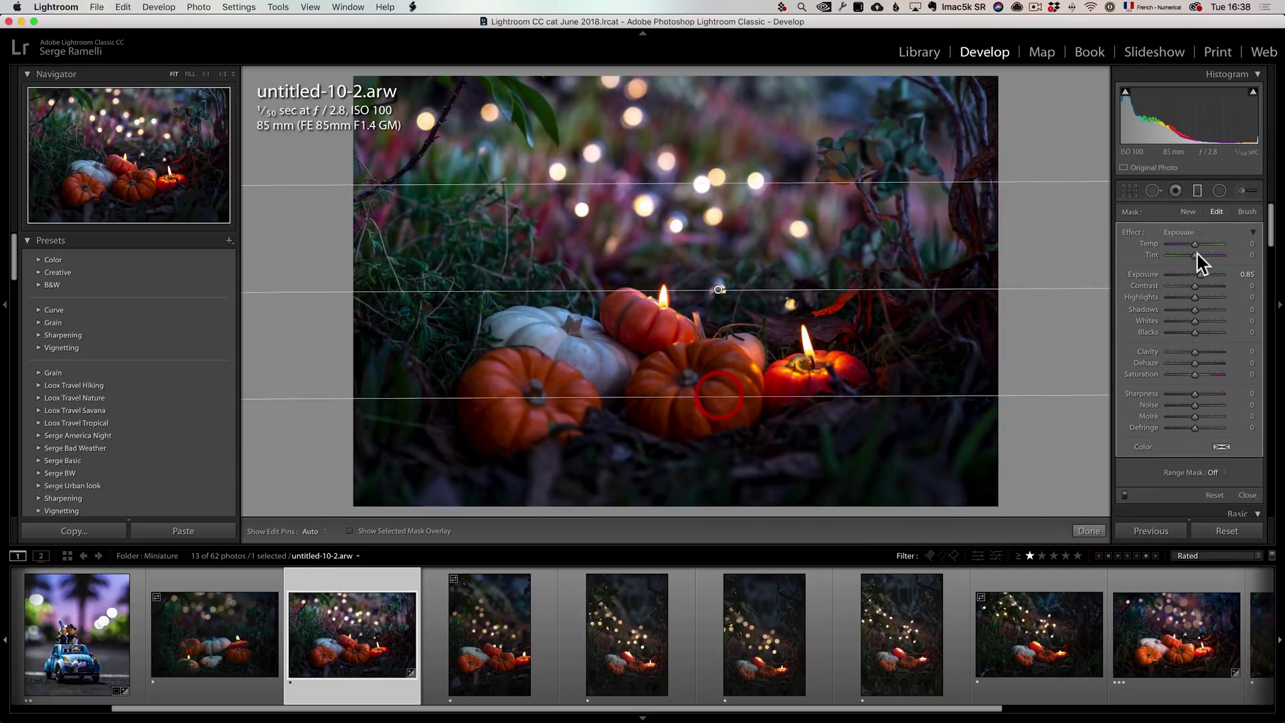
drag(1194, 274, 1188, 245)
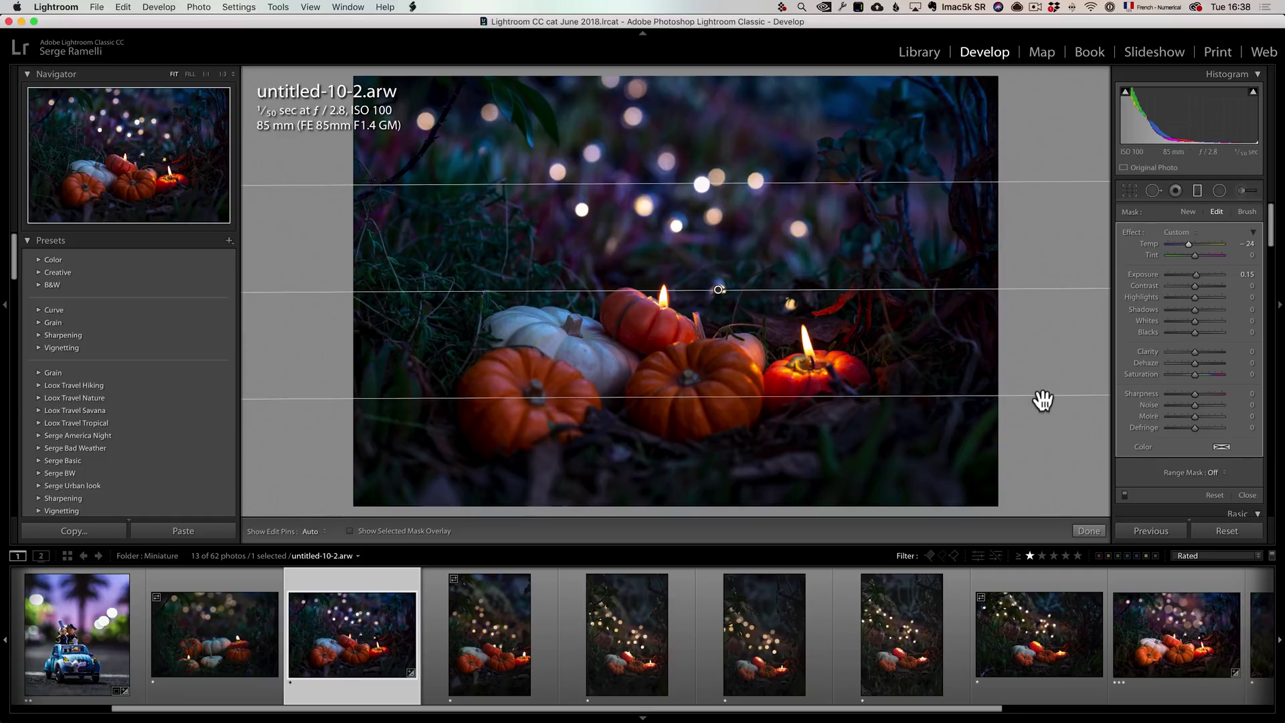
click(1089, 531)
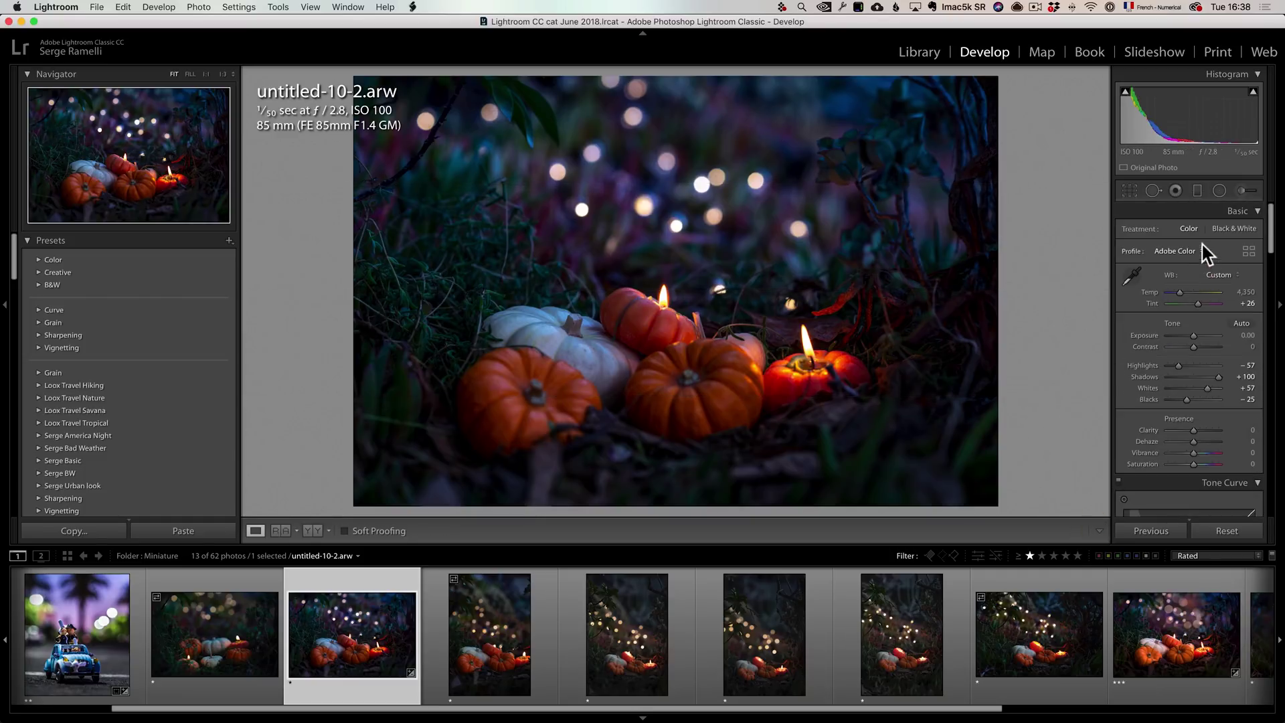
Add a second graduated filter from the bottom with lower exposure and Temp +64
click(1198, 191)
drag(703, 423, 715, 229)
drag(1199, 275, 1193, 275)
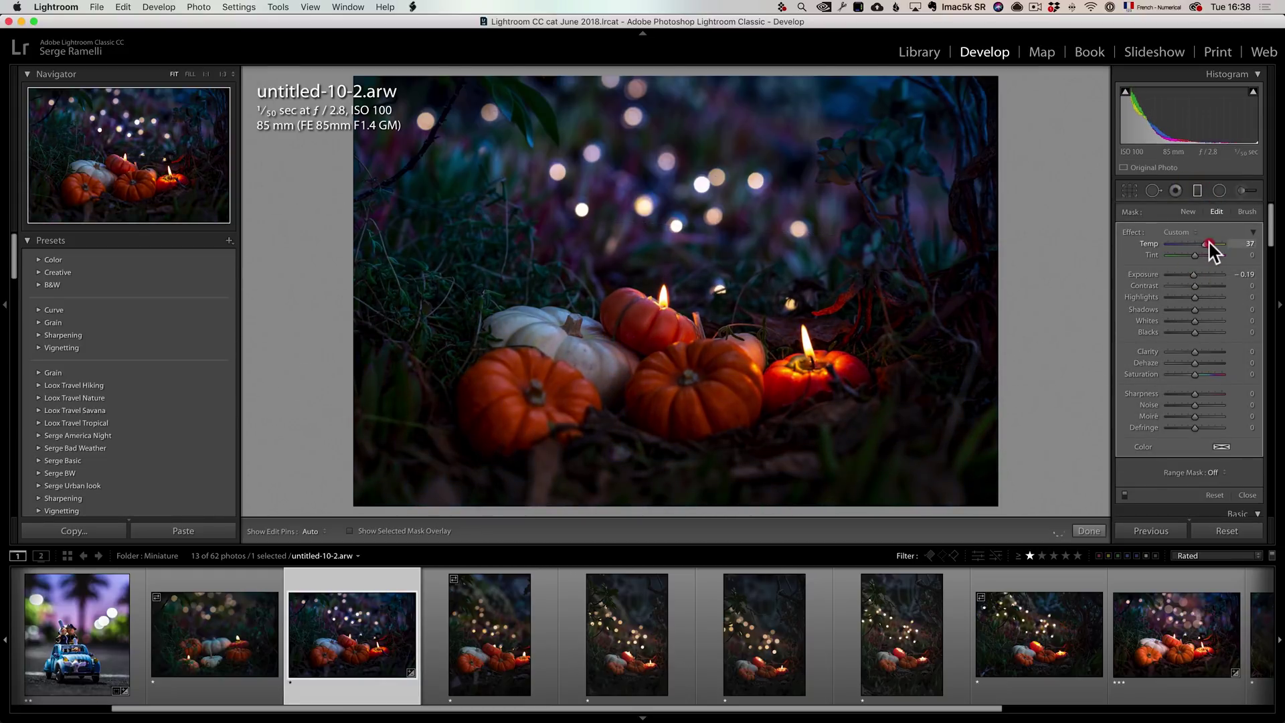
drag(1217, 245, 1222, 245)
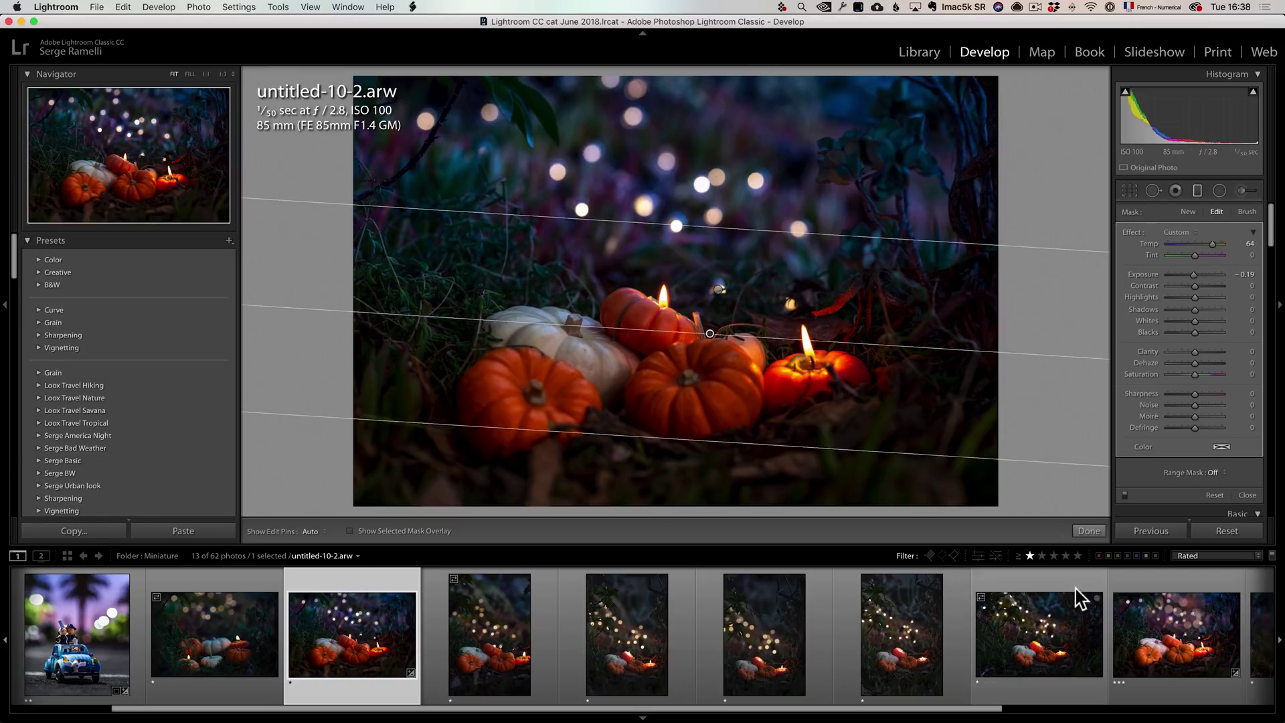
click(1089, 531)
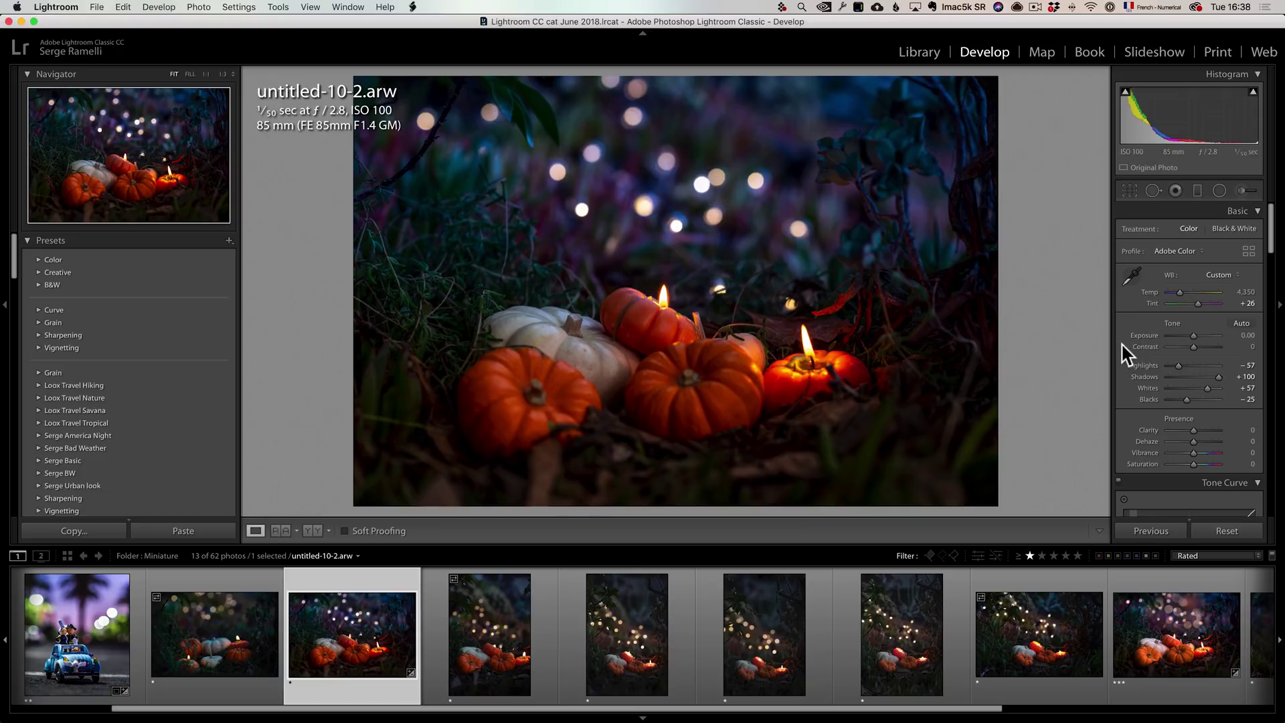
Set Exposure +0.30 and Contrast +9, then copy all develop settings
drag(1203, 358, 1194, 336)
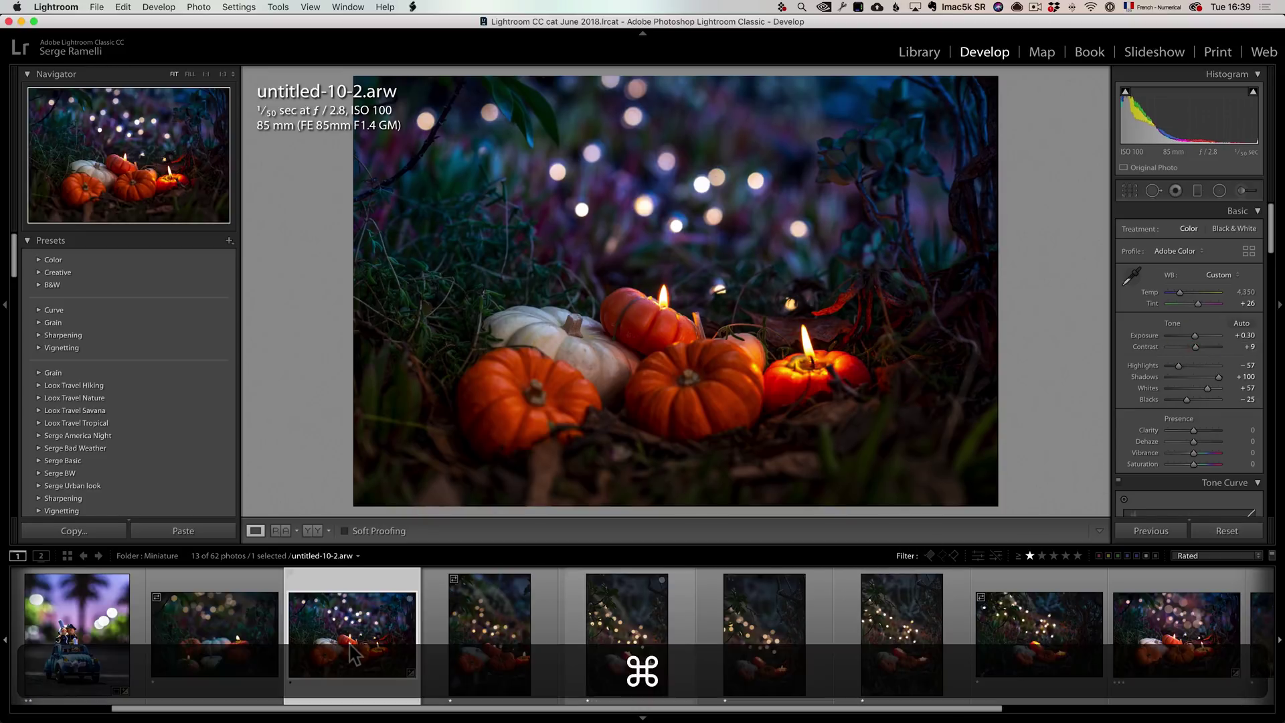
key(super+shift+c)
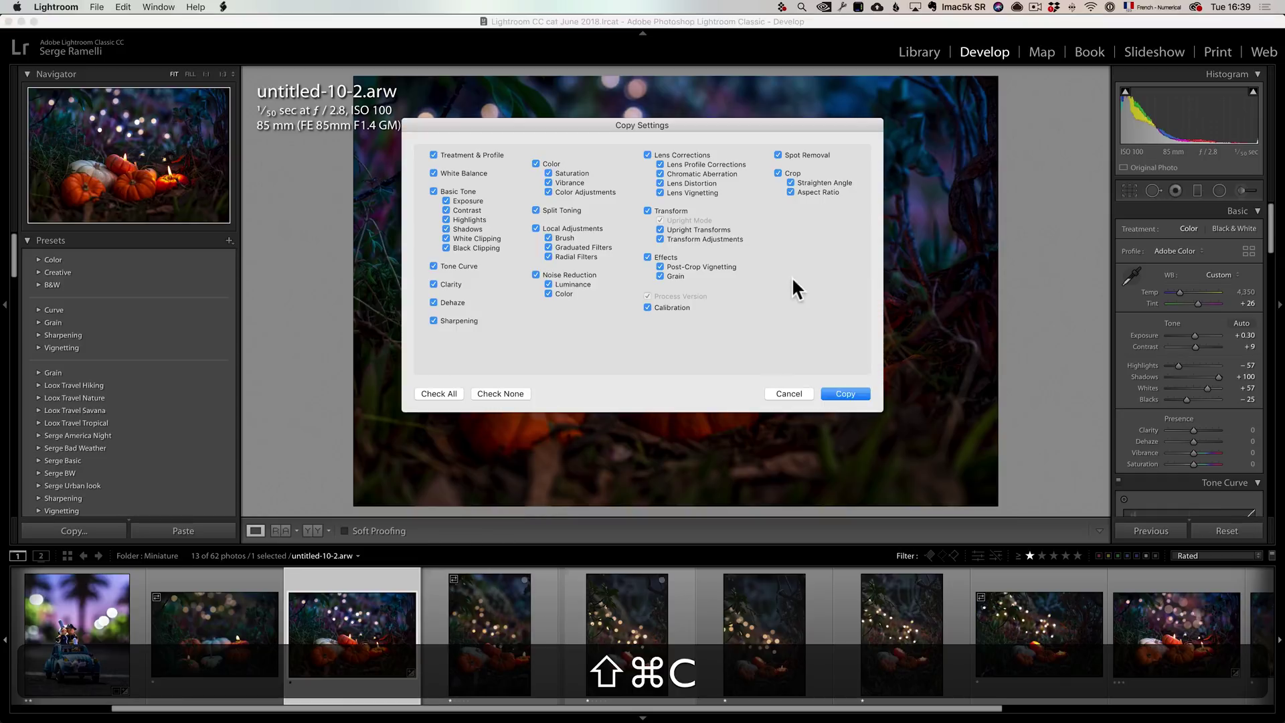
click(833, 398)
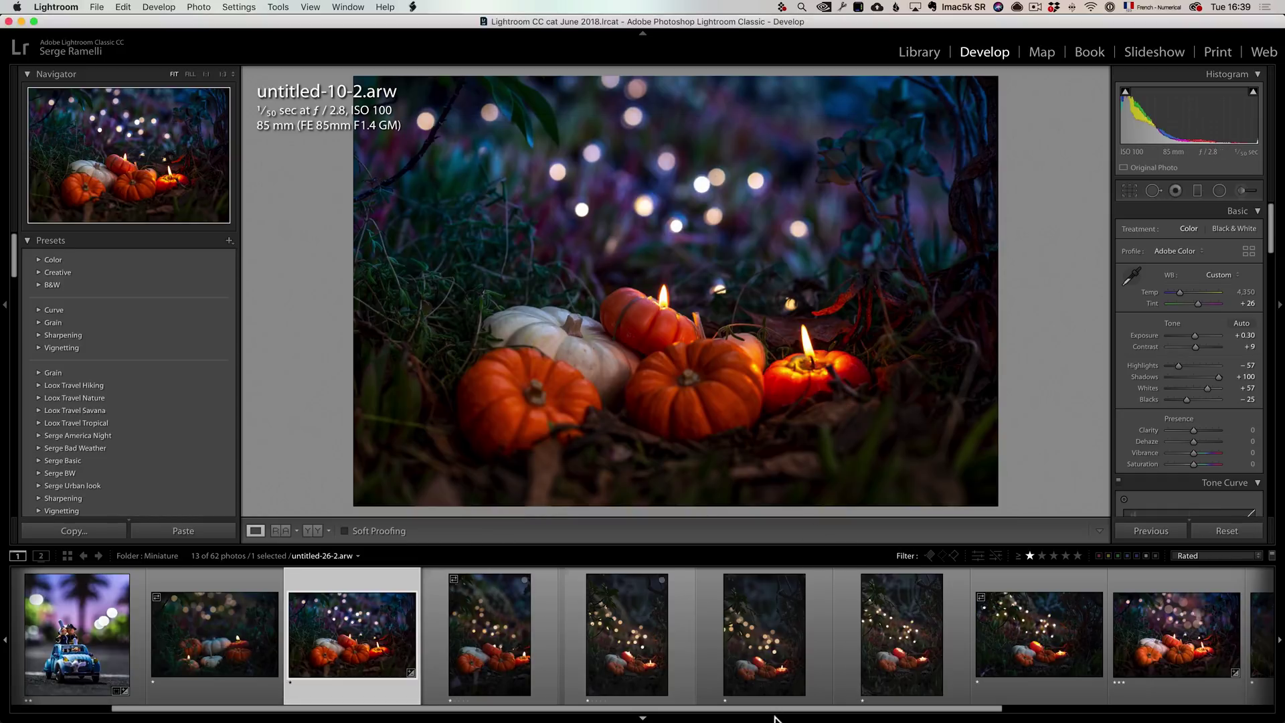
drag(780, 709, 1090, 706)
Reset the bokeh shot untitled-30.arw and paste the copied develop settings onto it
click(970, 652)
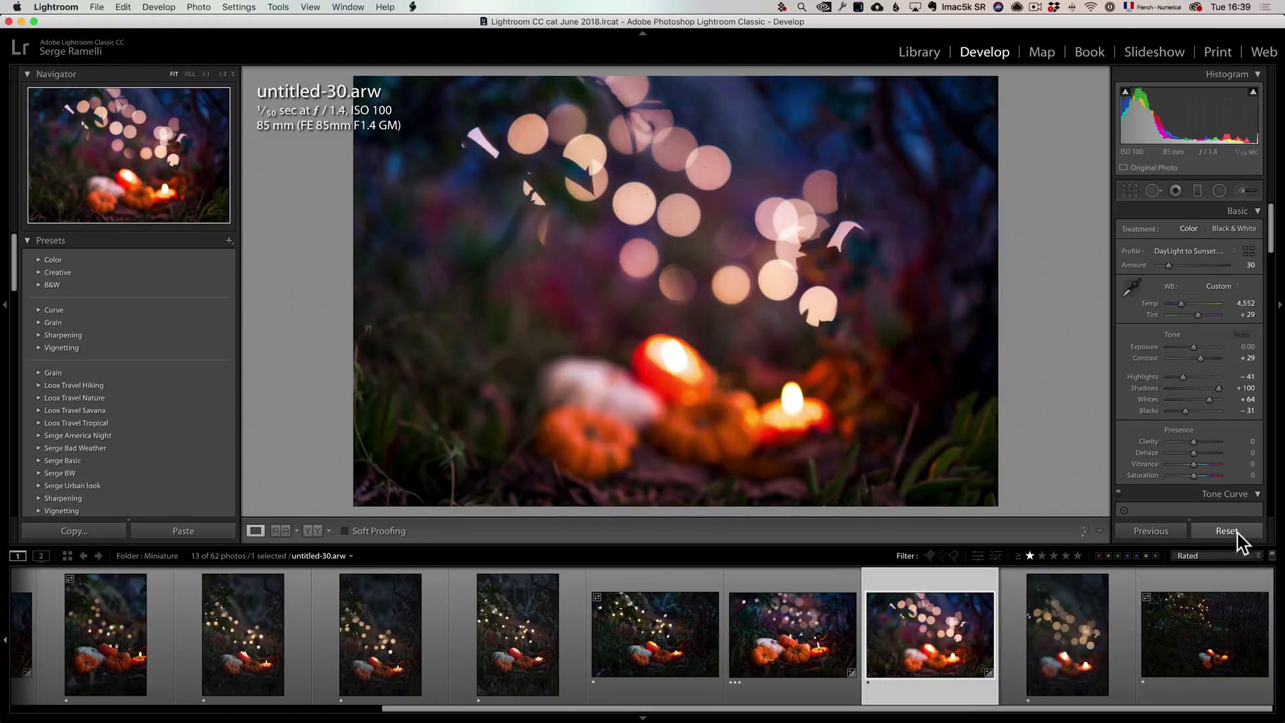
click(1232, 533)
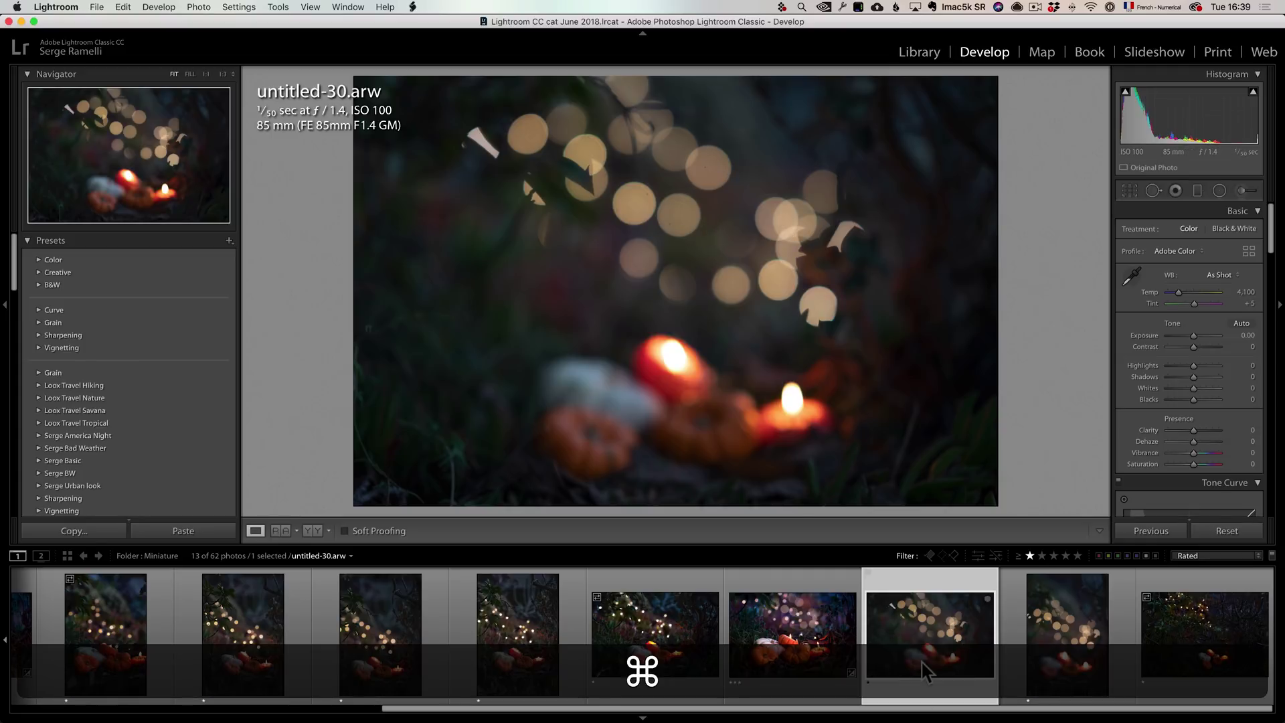
key(super+v)
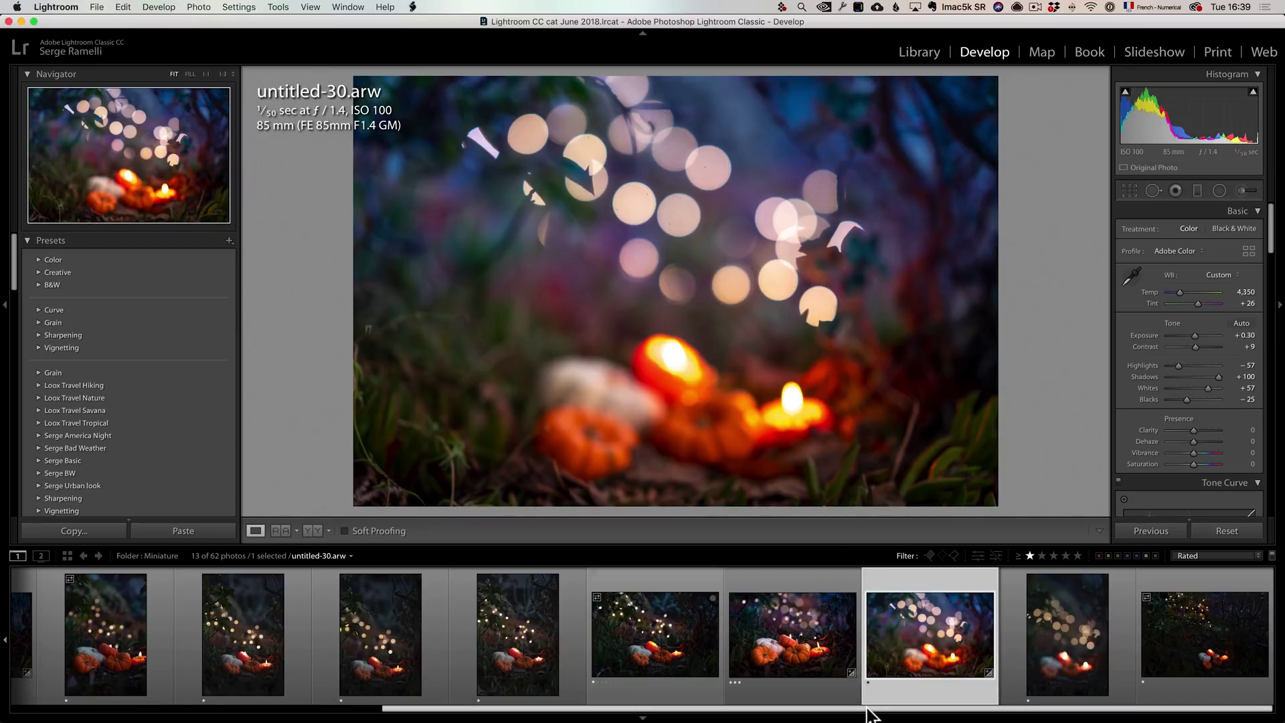
Rate untitled-10-2.arw and untitled-30.arw two stars and filter to two stars and higher
drag(866, 710, 492, 719)
click(447, 646)
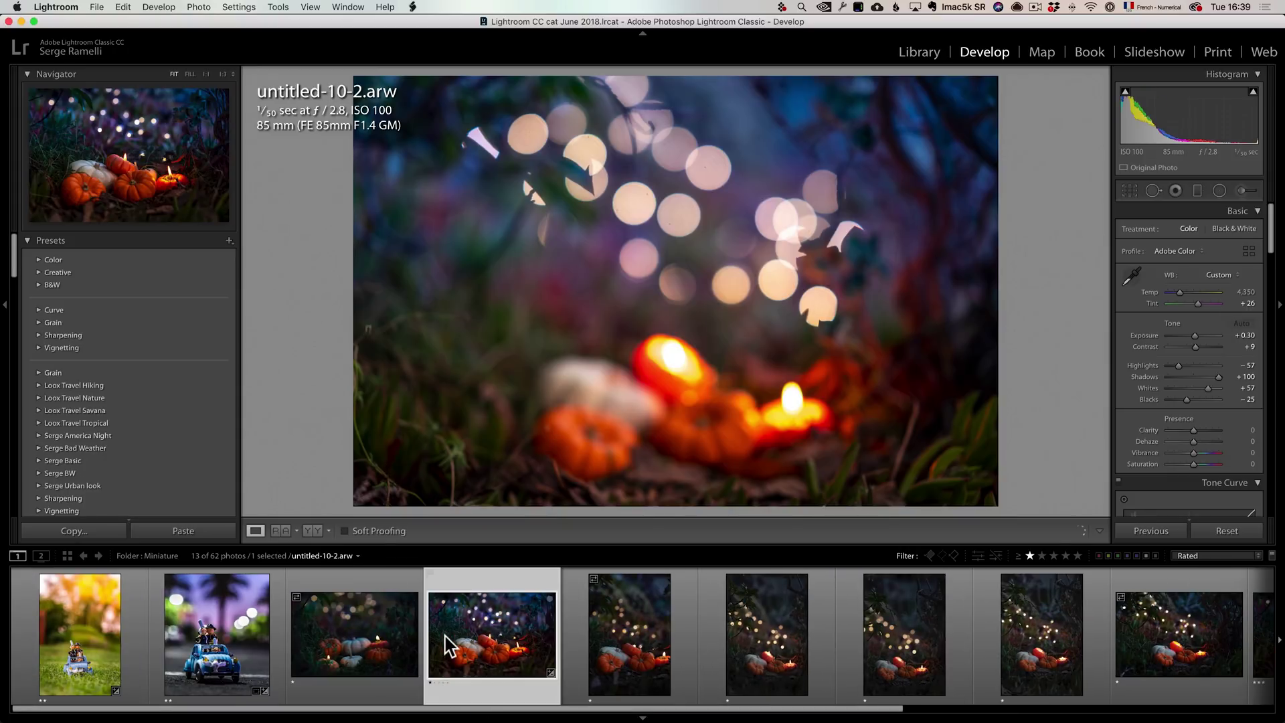
key(2)
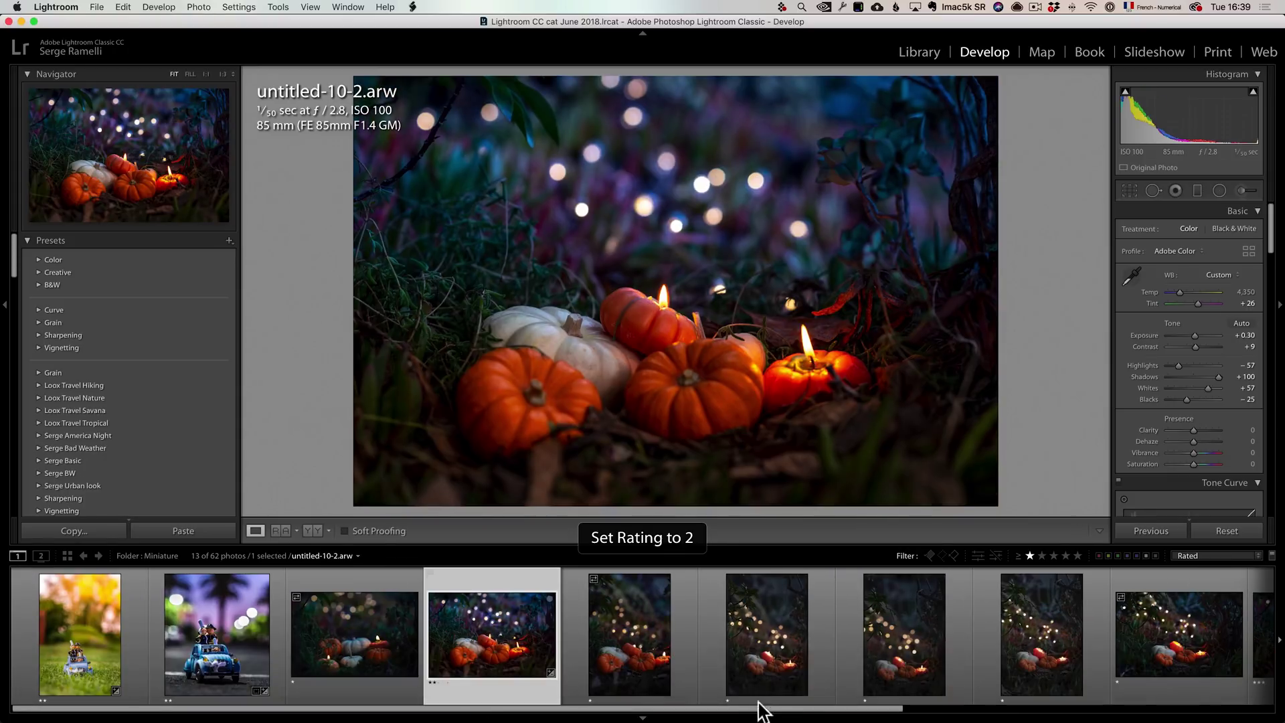
drag(763, 709, 1196, 702)
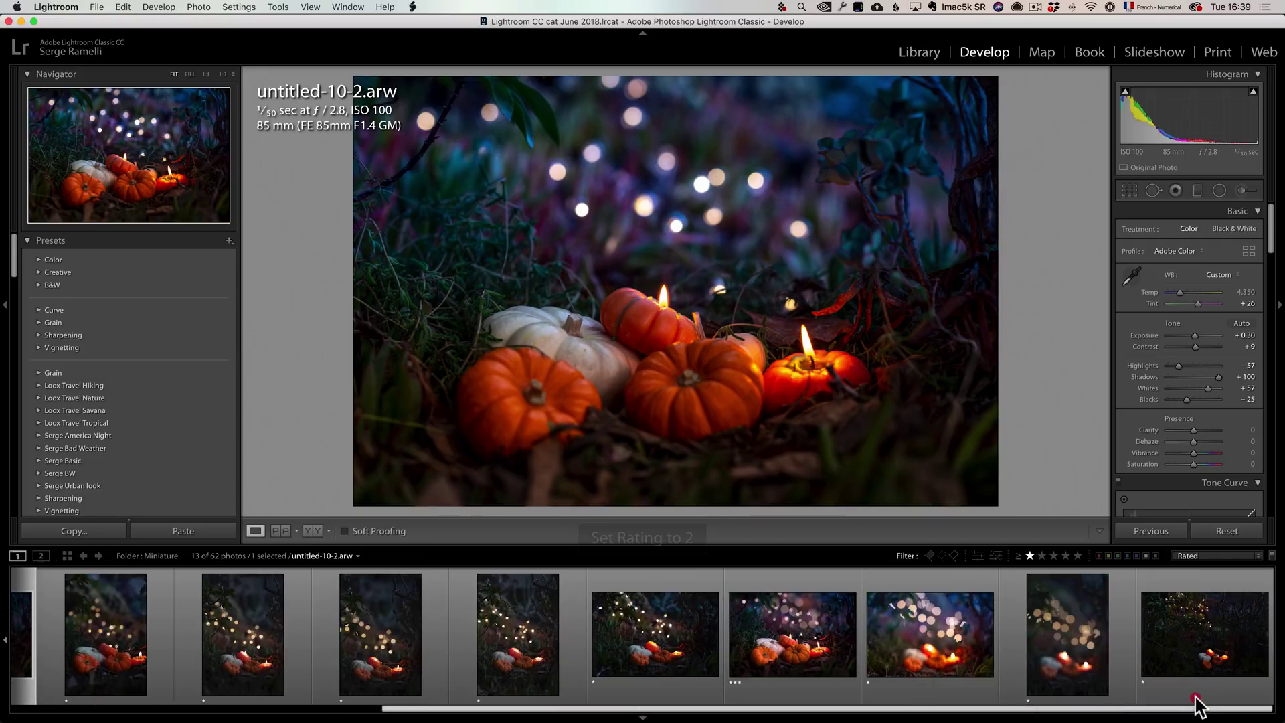
click(946, 652)
key(2)
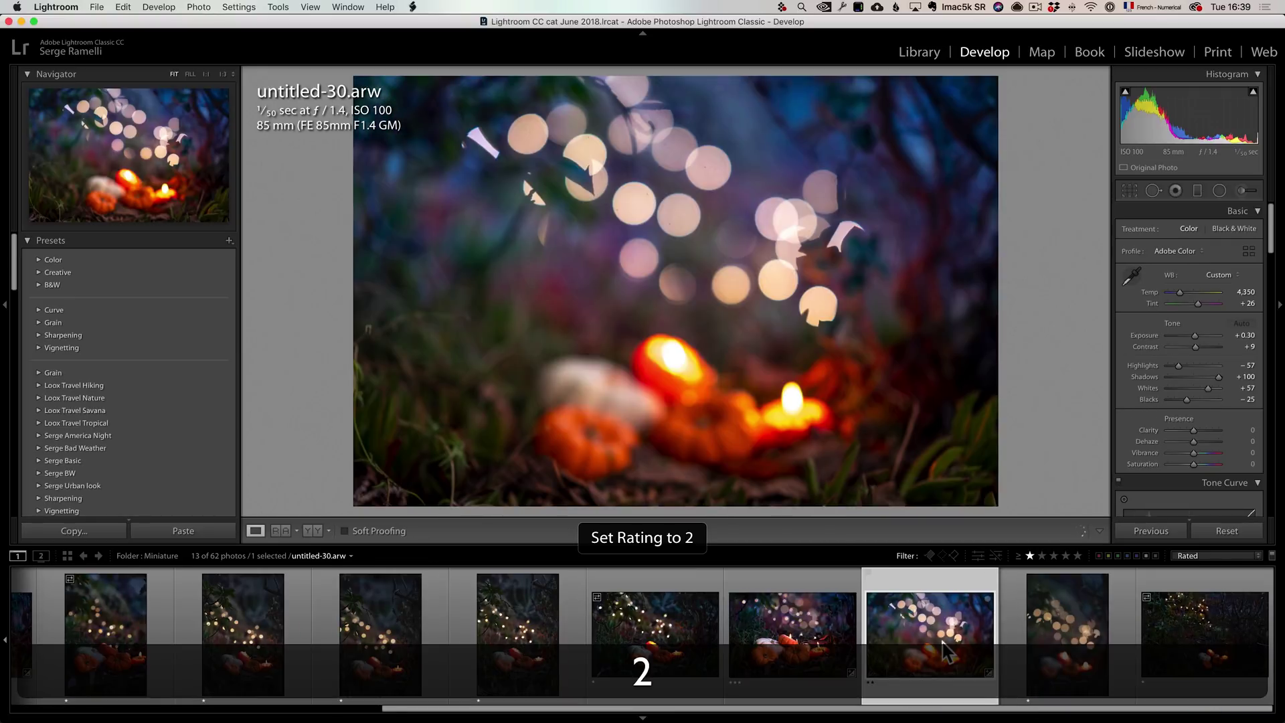
click(1041, 556)
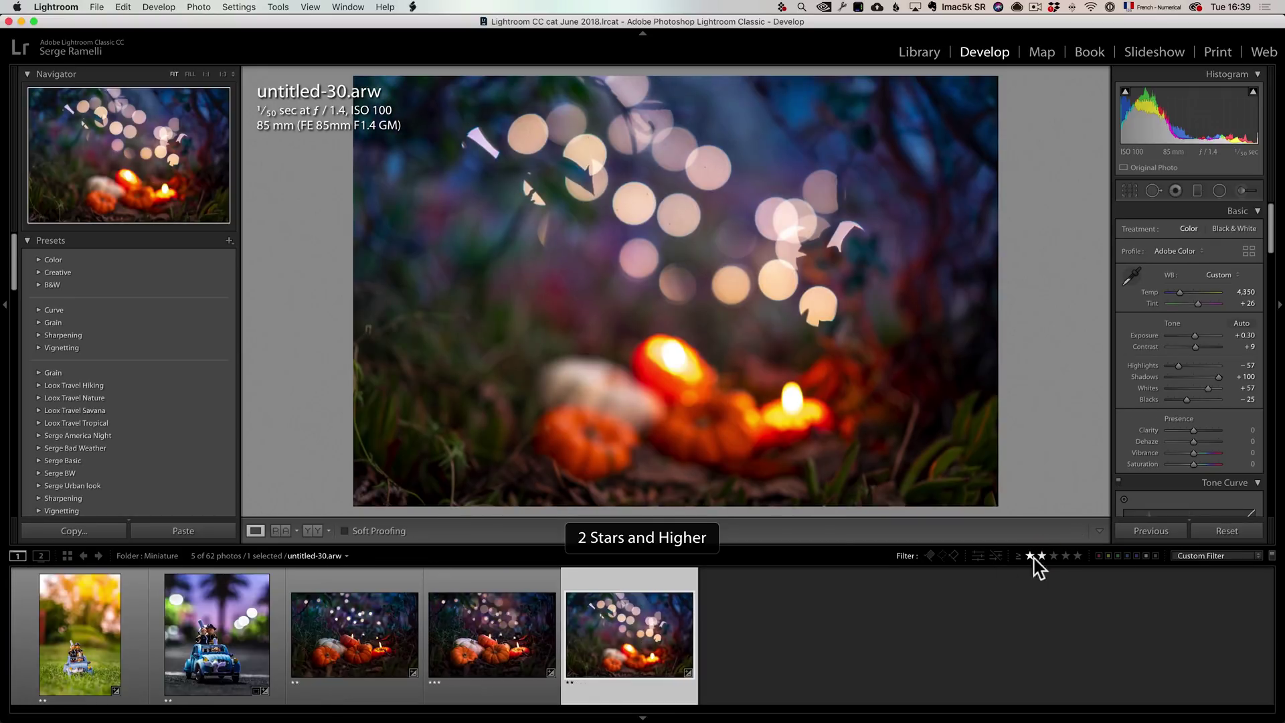
Compare untitled-10-2.arw, its untitled-10-2-Edit.tif version and untitled-30.arw in the filmstrip
click(375, 648)
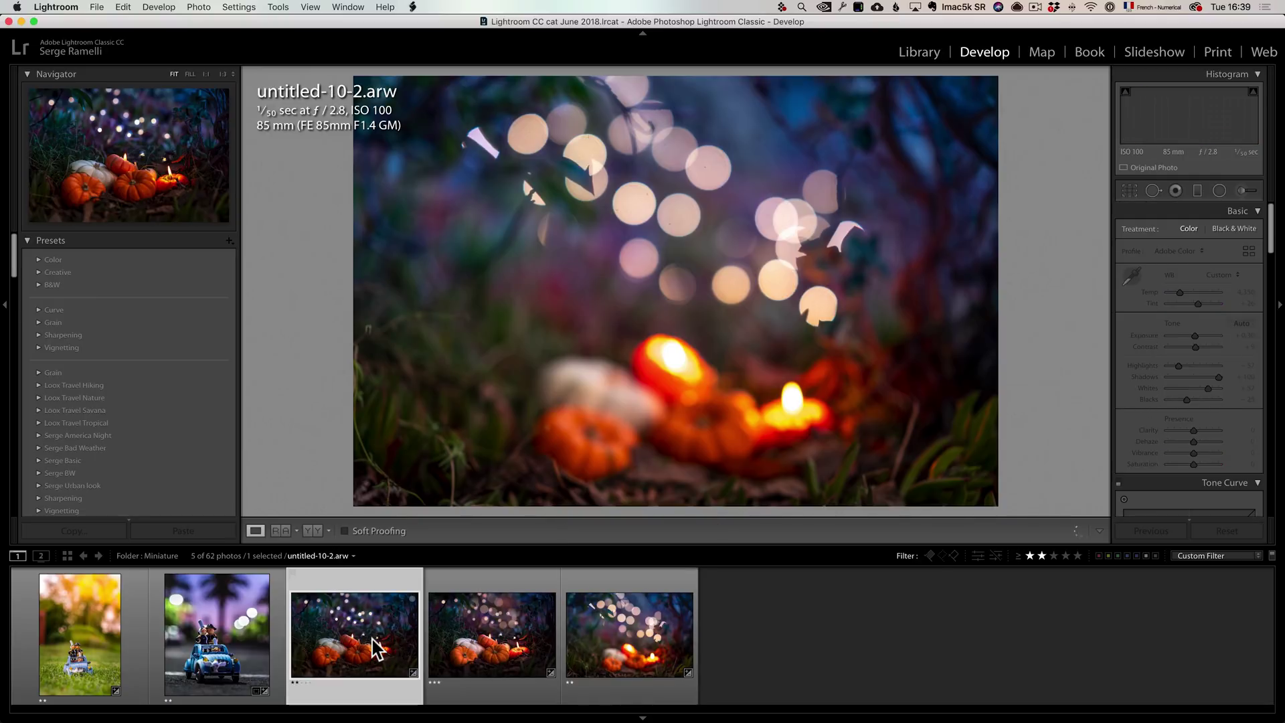
click(489, 640)
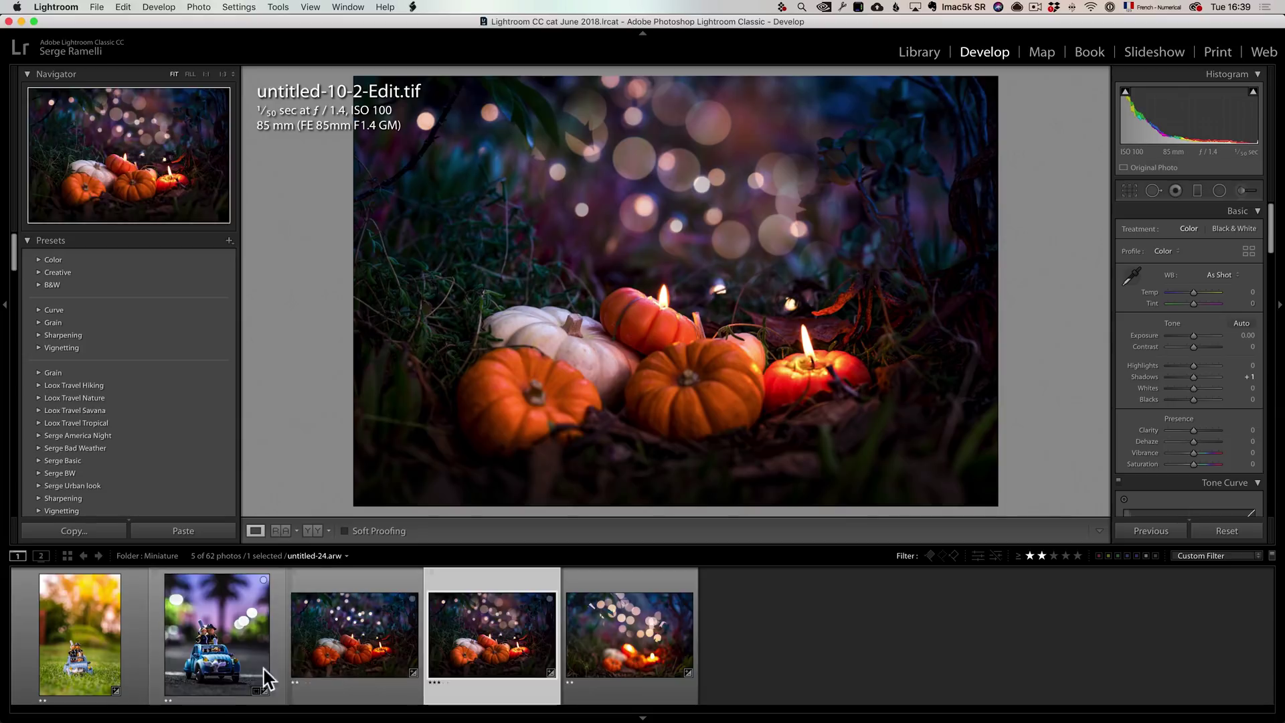
click(355, 635)
click(607, 648)
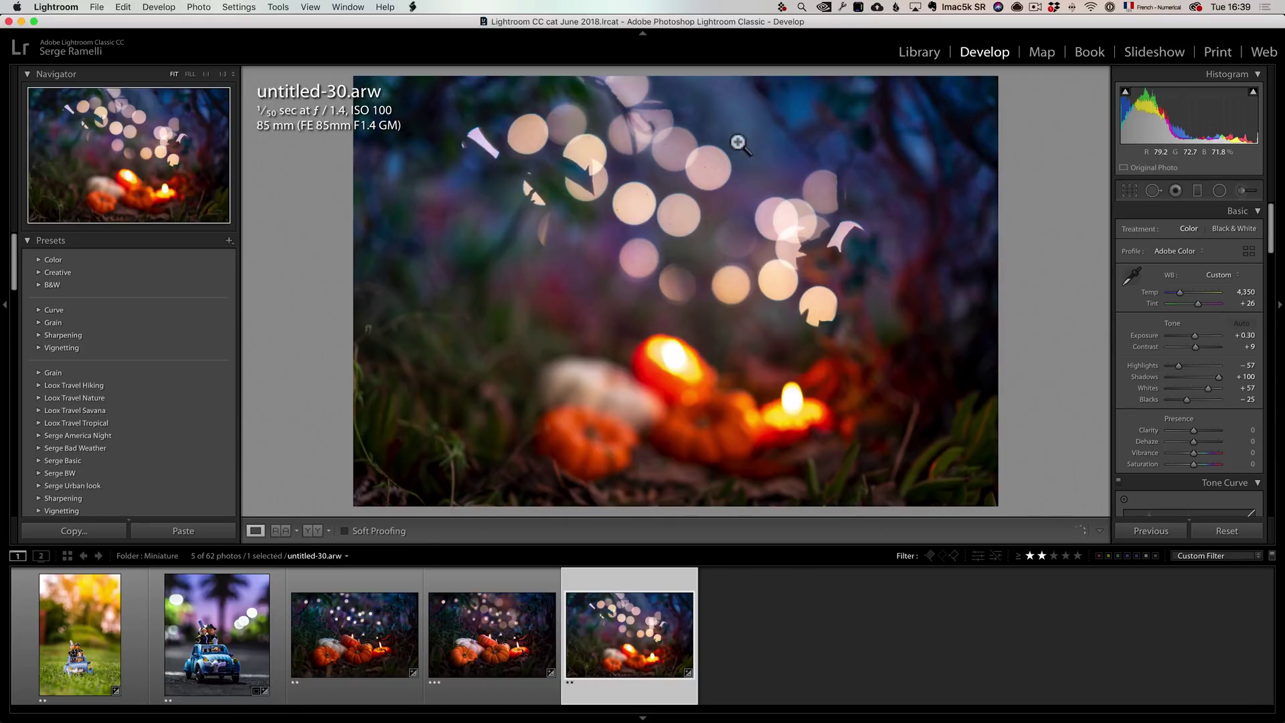
click(405, 644)
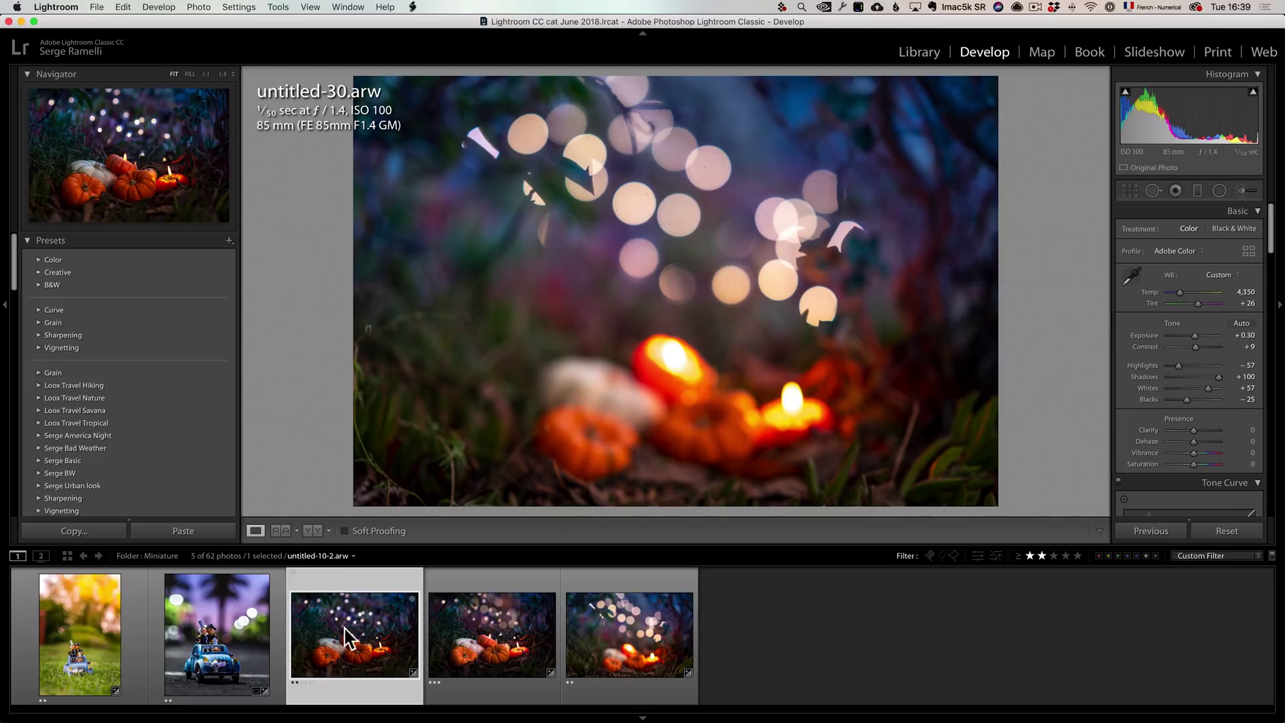
Select untitled-30.arw and untitled-10-2.arw and open them as layers in Photoshop
click(579, 647)
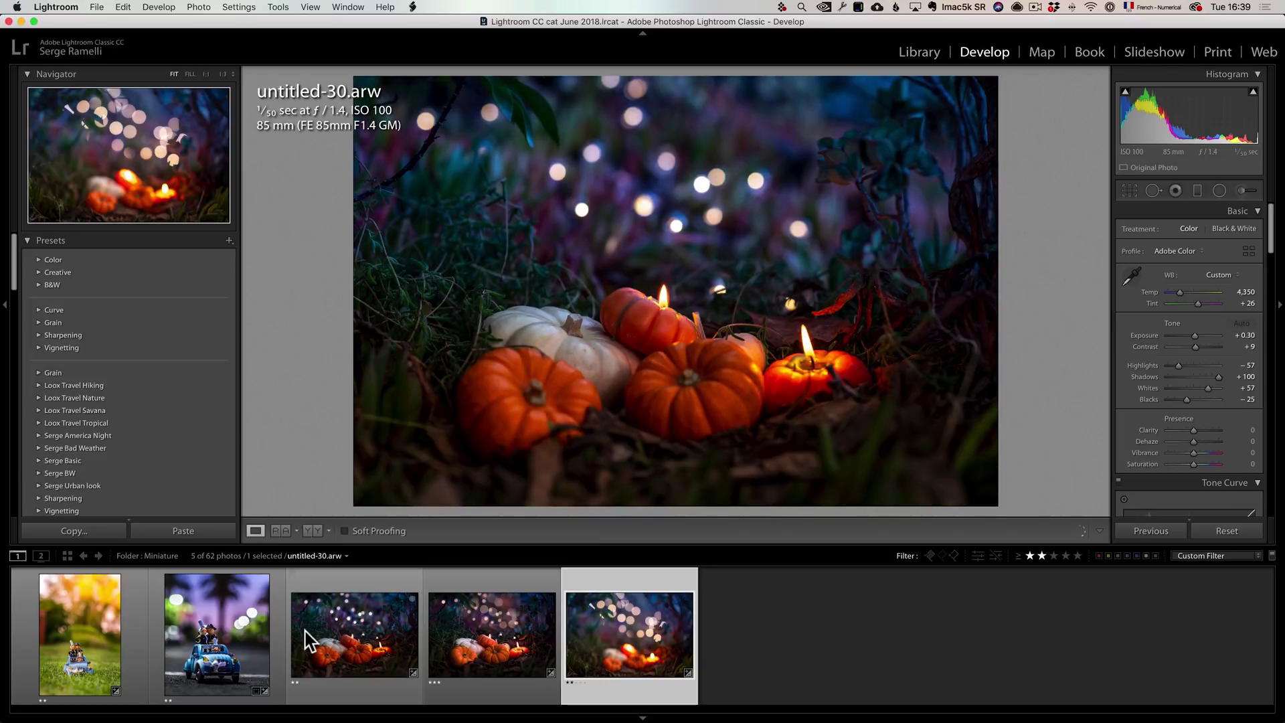
super+click(373, 633)
right_click(373, 634)
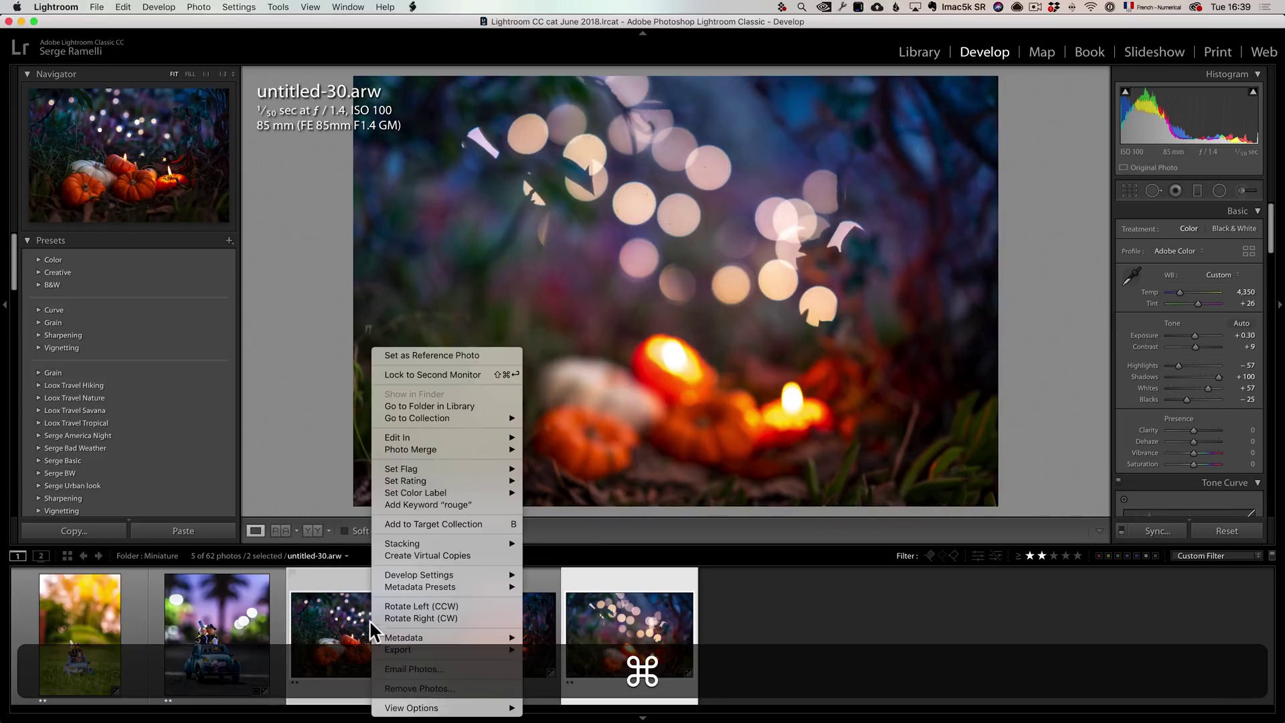
mouse_move(393, 439)
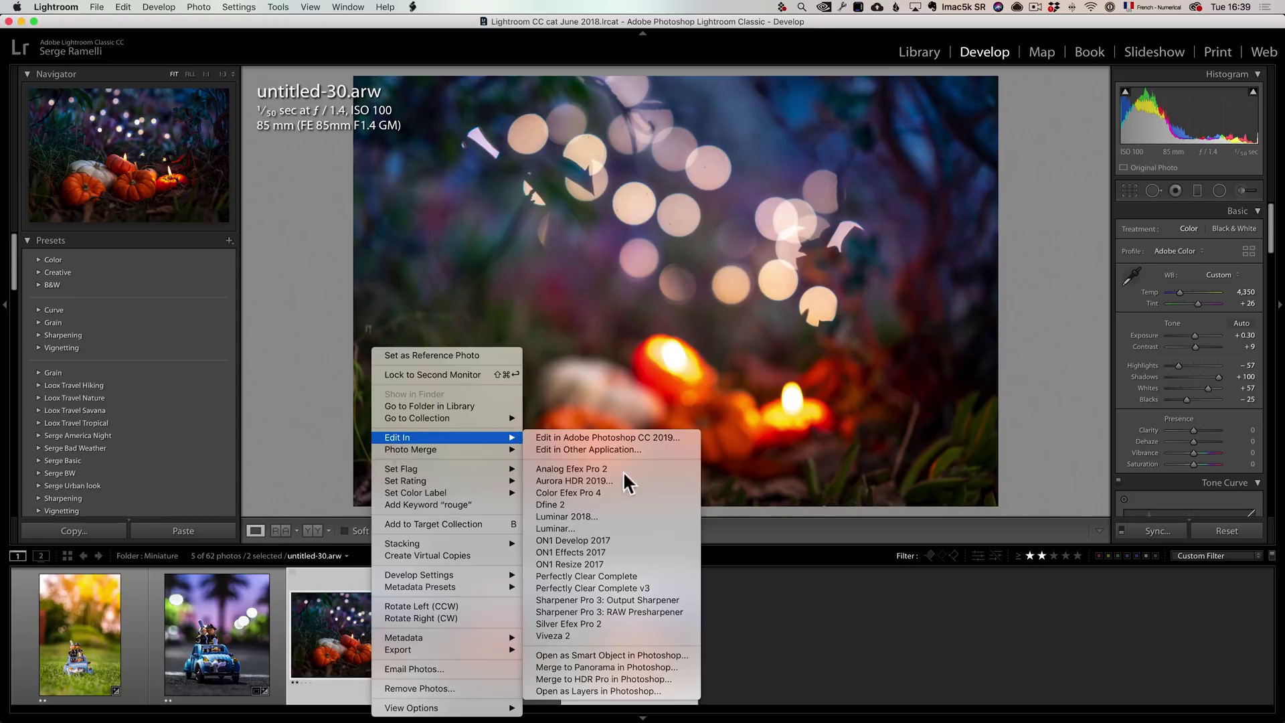
click(673, 692)
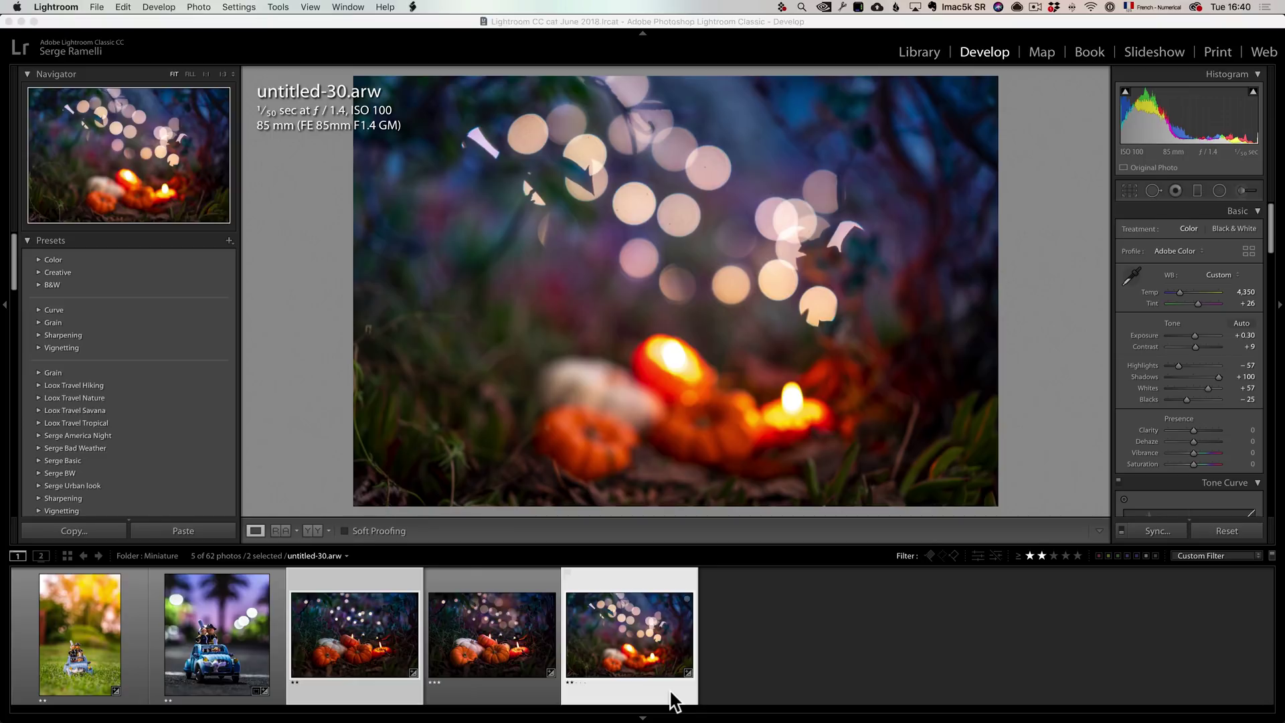
key(ctrl+p)
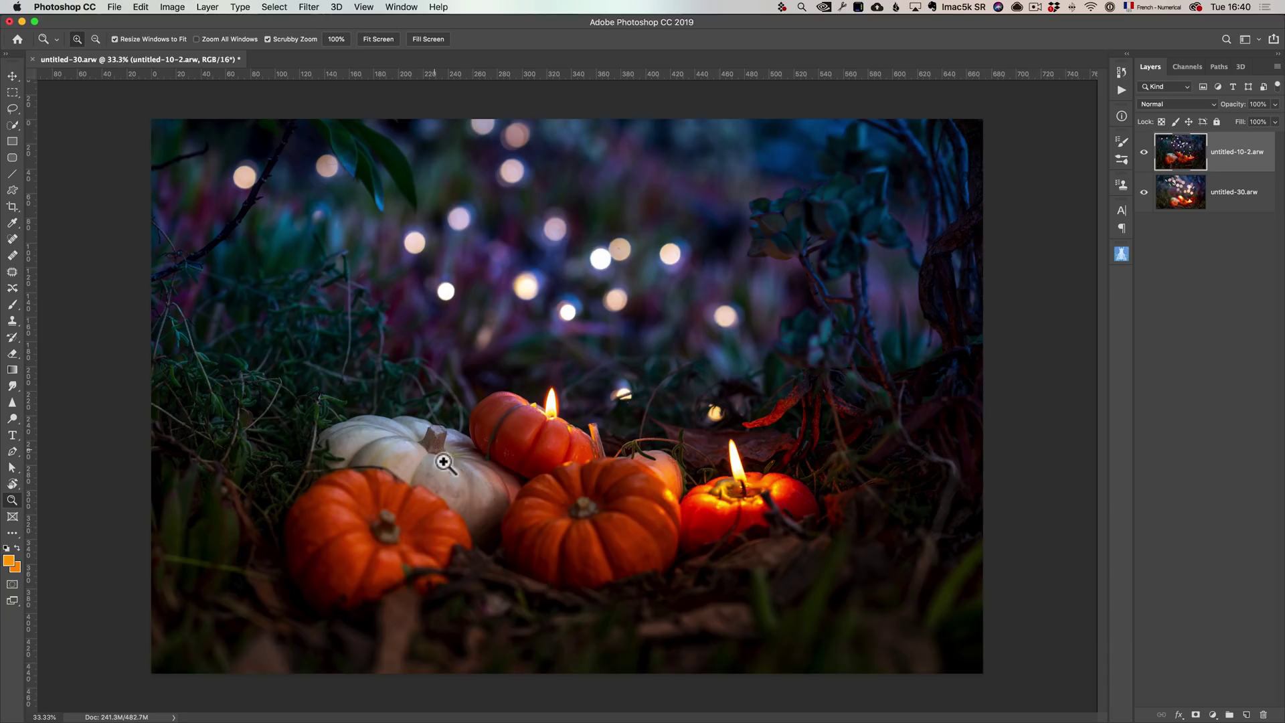
Drag the untitled-30.arw bokeh layer above the untitled-10-2.arw pumpkin layer, previewing its opacity
click(1144, 153)
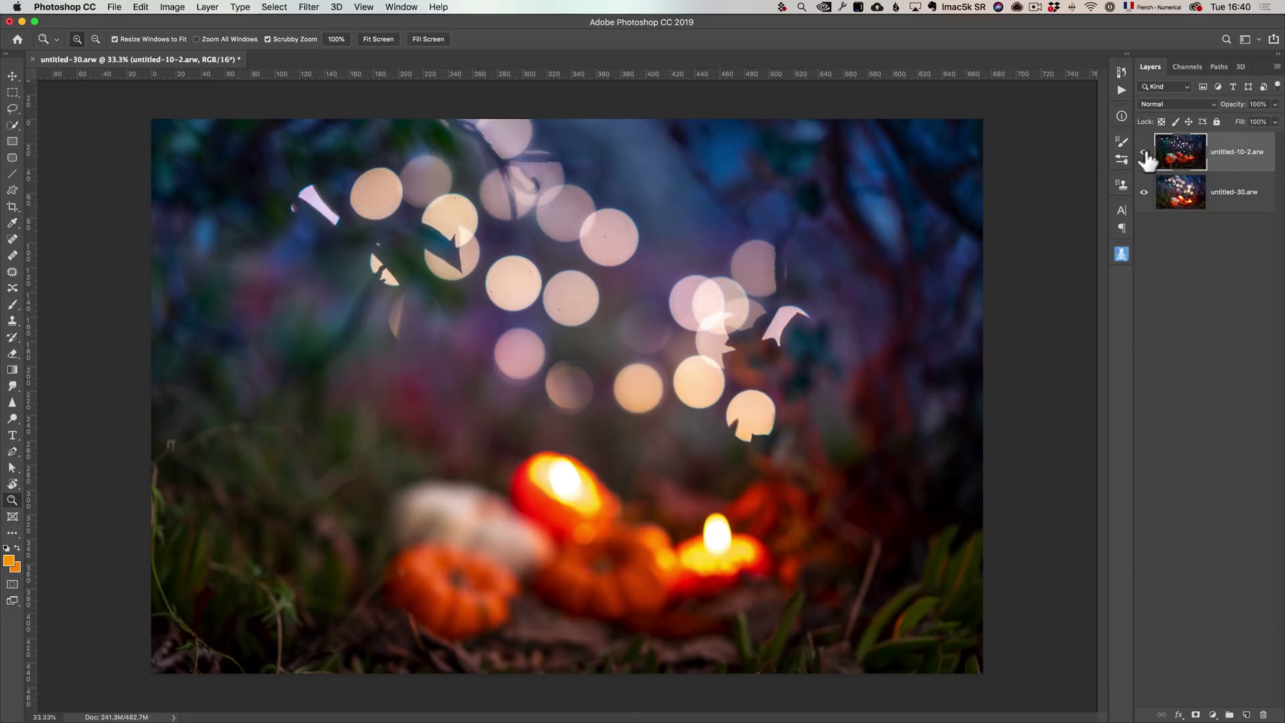
click(1144, 153)
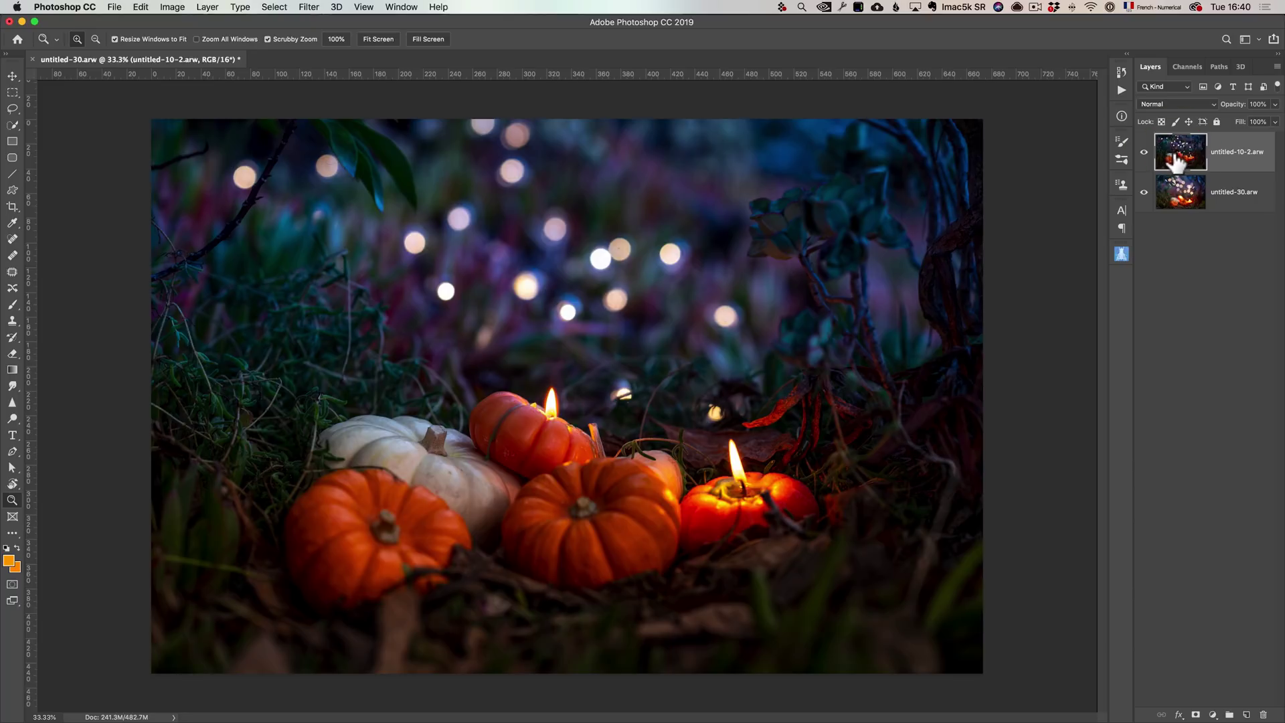
drag(1163, 198, 1183, 144)
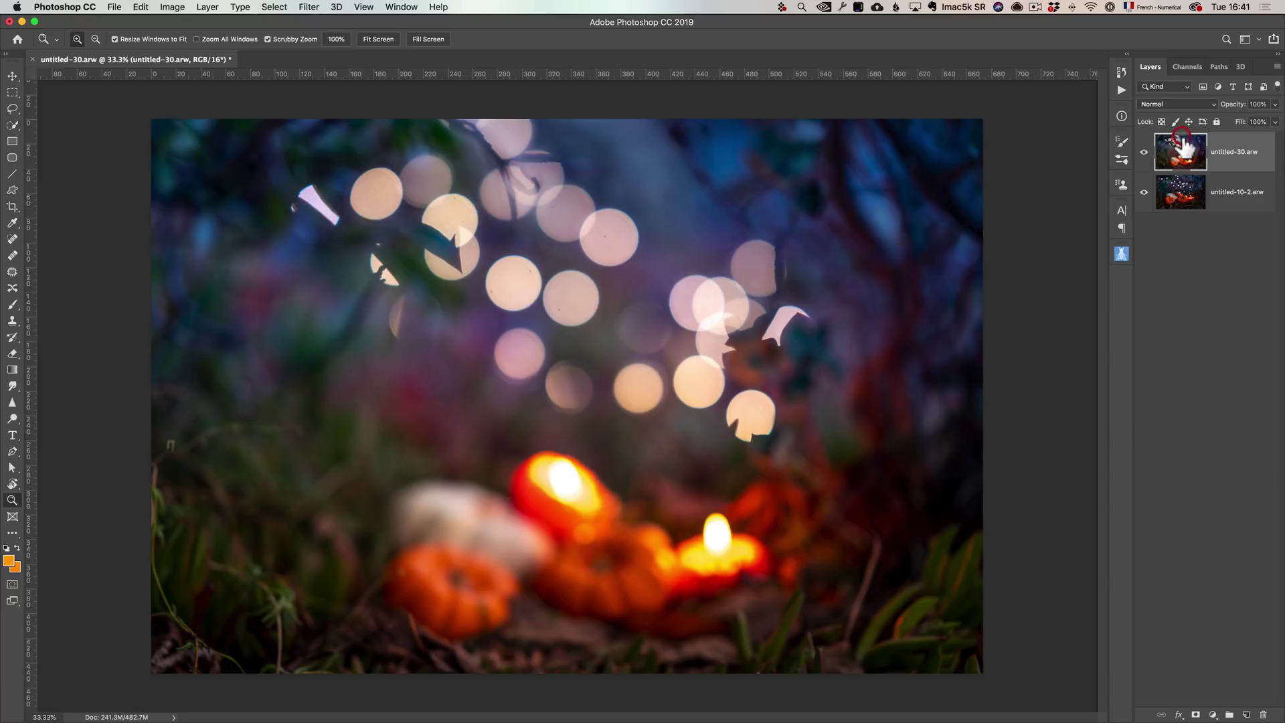
mouse_move(1234, 104)
mouse_down()
mouse_move(1214, 114)
mouse_move(1241, 107)
mouse_up()
key(alt)
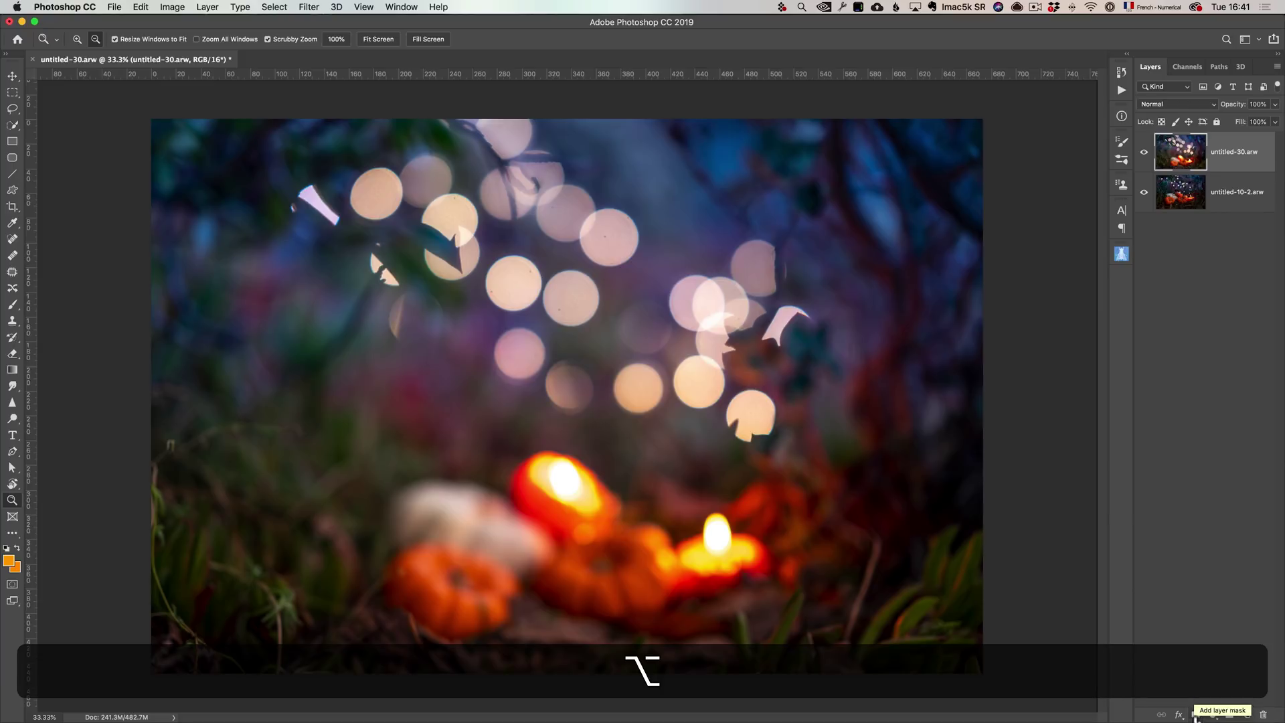
Give the bokeh layer a black layer mask and set the Brush to 50% opacity
alt+click(1196, 715)
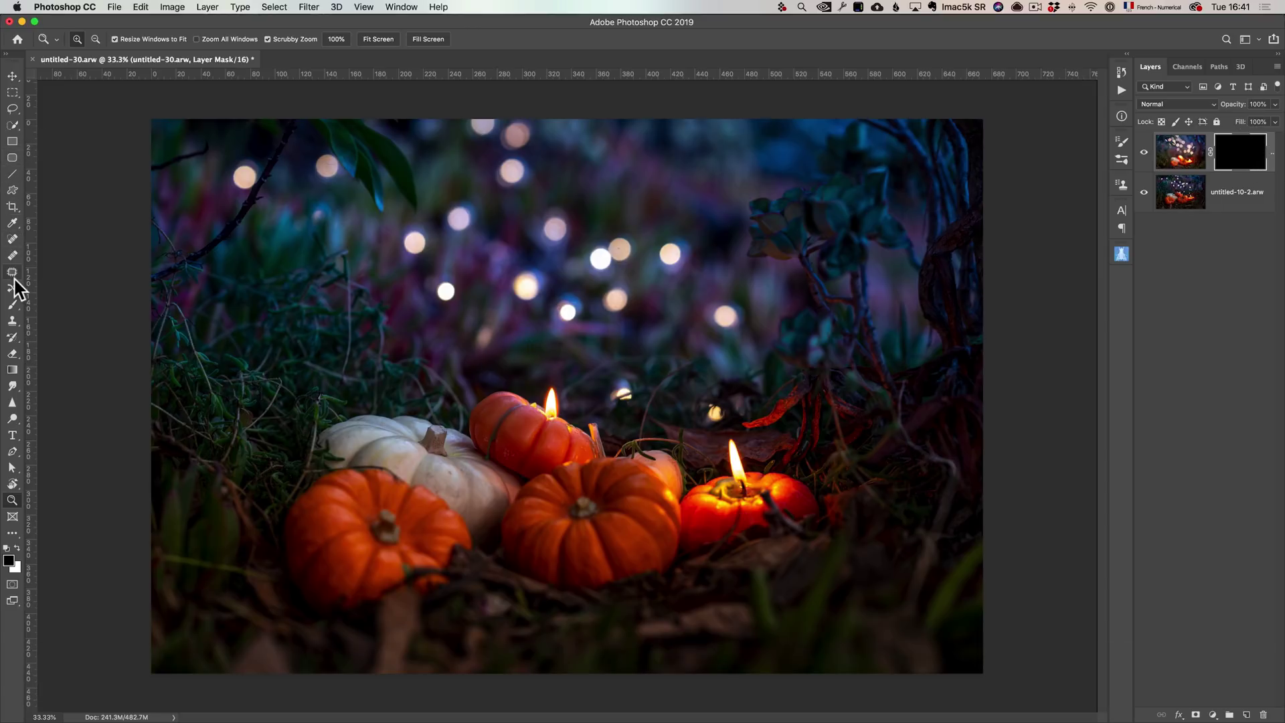
key(b)
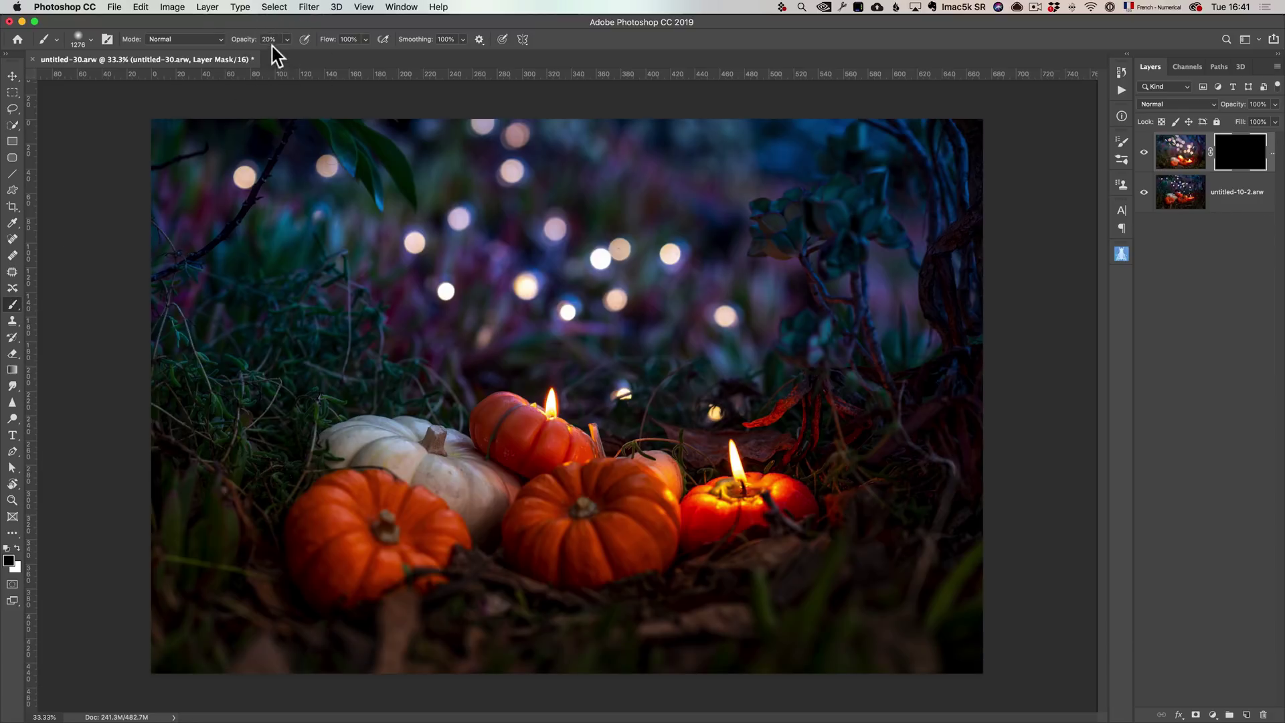
click(249, 41)
drag(253, 42, 268, 47)
Paint white on the mask to reveal large bokeh circles across the upper and right background
key(x)
click(582, 244)
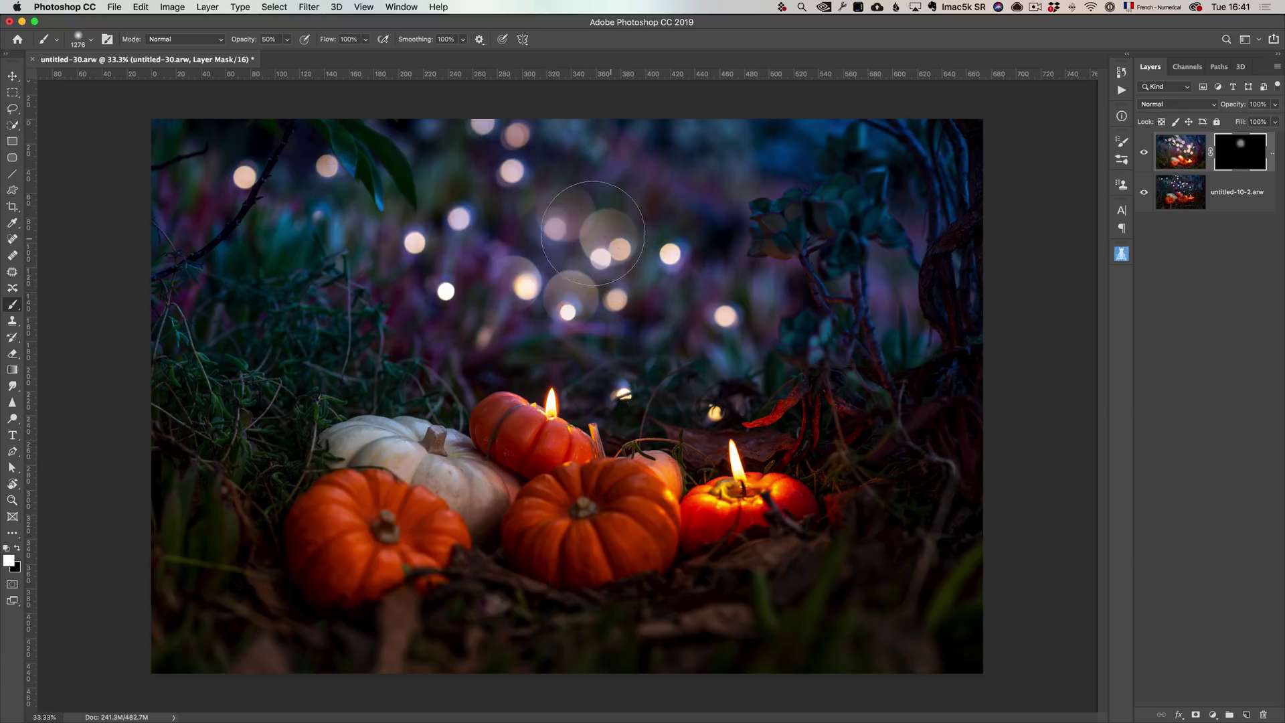
click(562, 264)
click(693, 302)
click(710, 338)
click(700, 368)
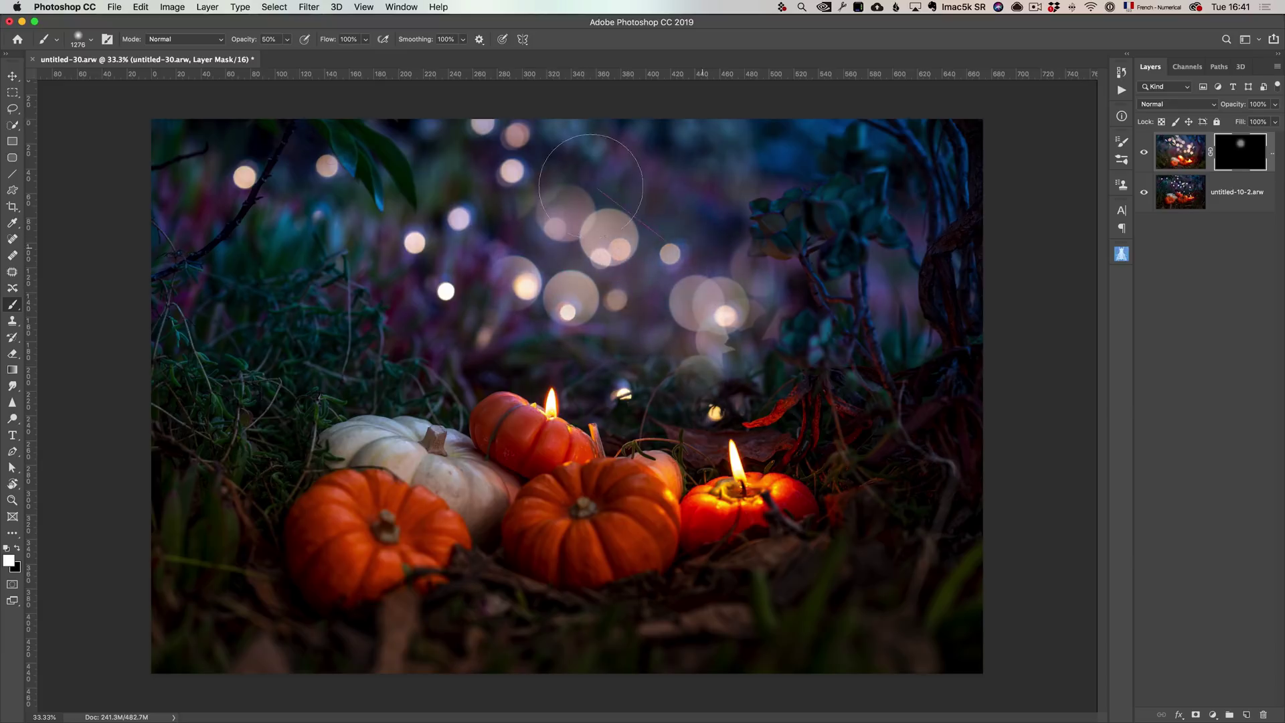
mouse_move(499, 204)
mouse_down()
mouse_move(422, 194)
mouse_move(435, 281)
mouse_move(609, 339)
mouse_move(756, 315)
mouse_move(602, 133)
mouse_move(734, 235)
mouse_move(800, 375)
mouse_up()
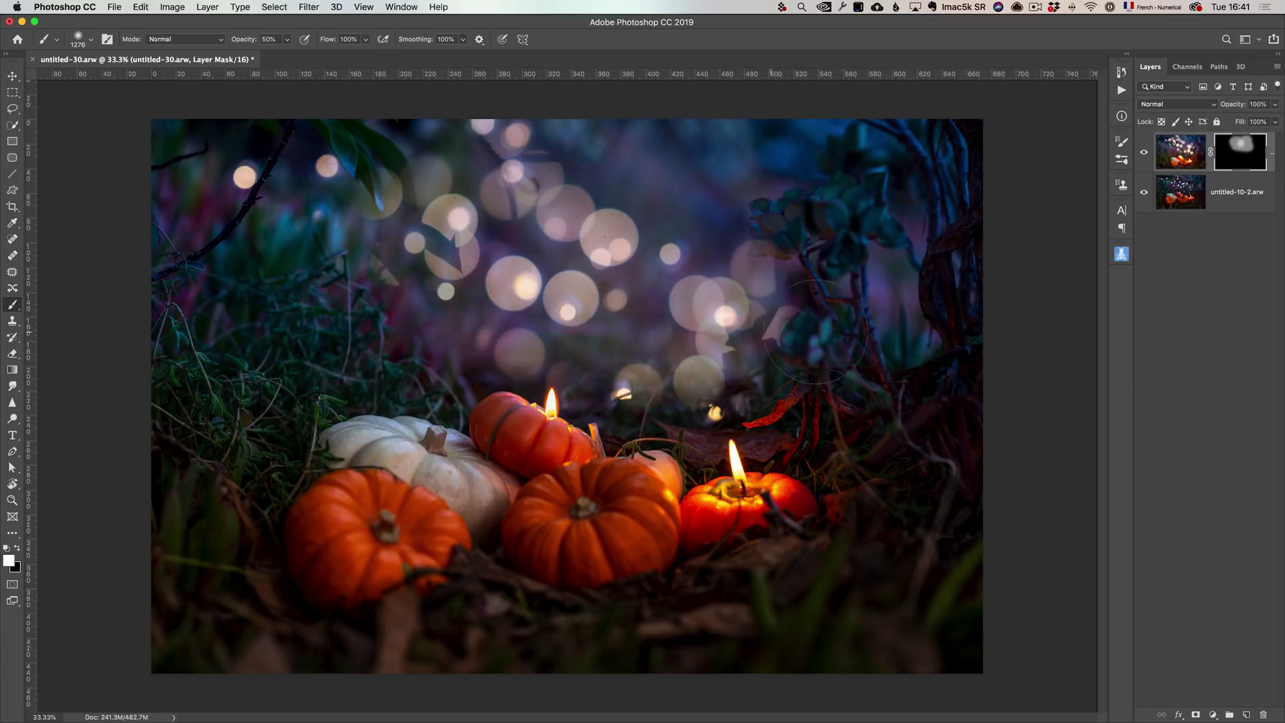
Strengthen the upper-background bokeh, then paint black to clear it off the upper-left leaves
click(1144, 152)
click(1145, 152)
mouse_move(455, 348)
mouse_down()
mouse_move(623, 369)
mouse_move(763, 218)
mouse_move(790, 228)
mouse_move(833, 201)
mouse_move(763, 228)
mouse_move(840, 273)
mouse_up()
key(x)
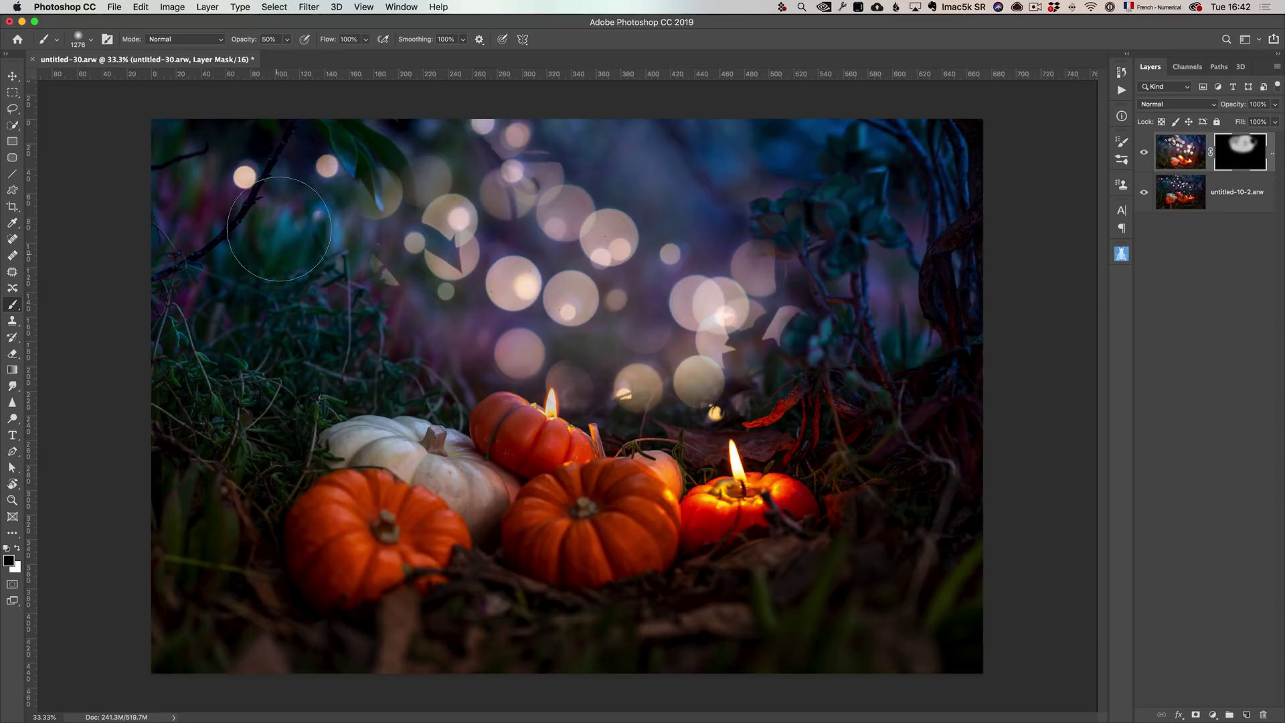
mouse_move(396, 164)
mouse_down()
mouse_move(403, 180)
mouse_move(387, 177)
mouse_up()
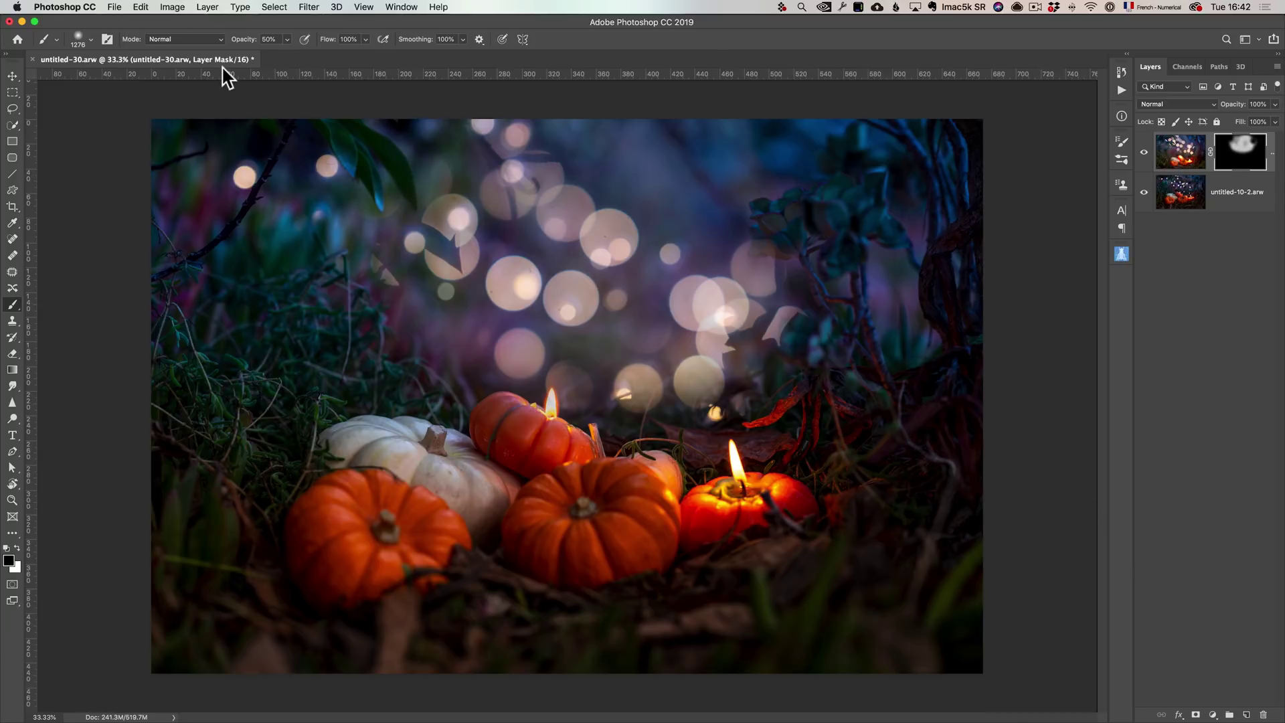
Save and close the bokeh composite in Photoshop, bringing it into Lightroom Classic as untitled-10-2-Edit-2.tif
key(super)
click(115, 9)
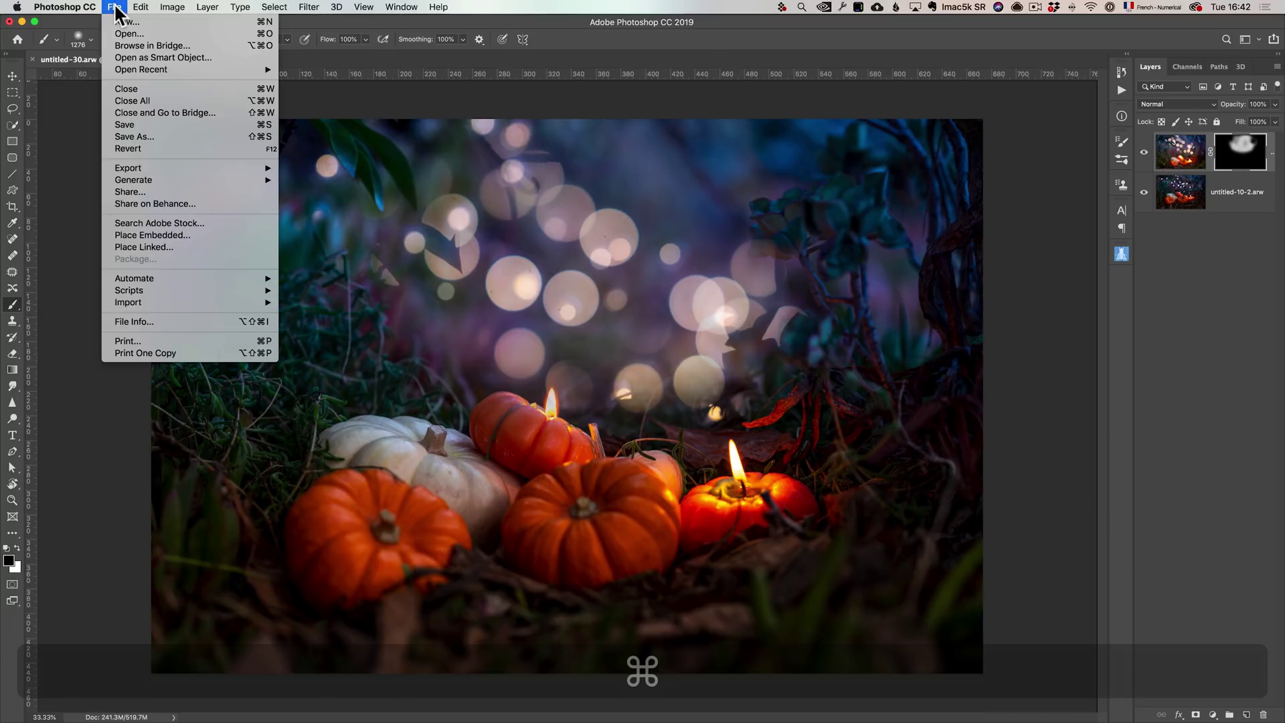
click(142, 86)
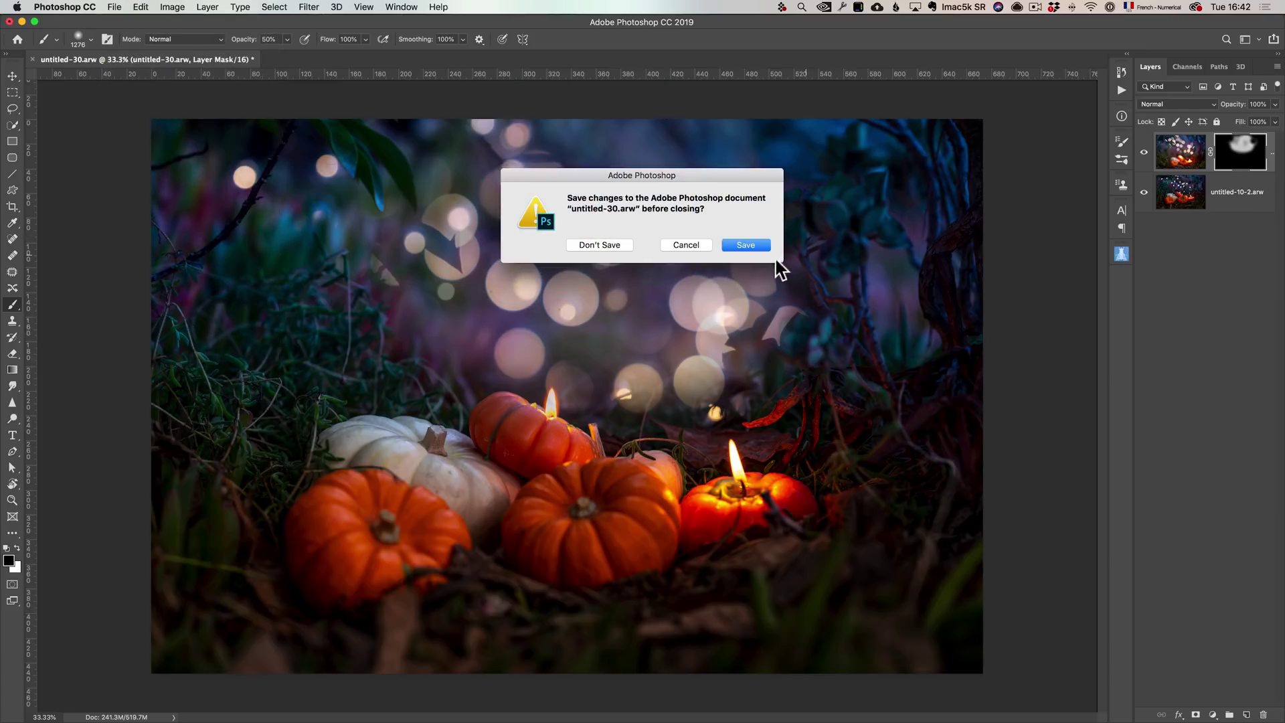
key(super+Tab)
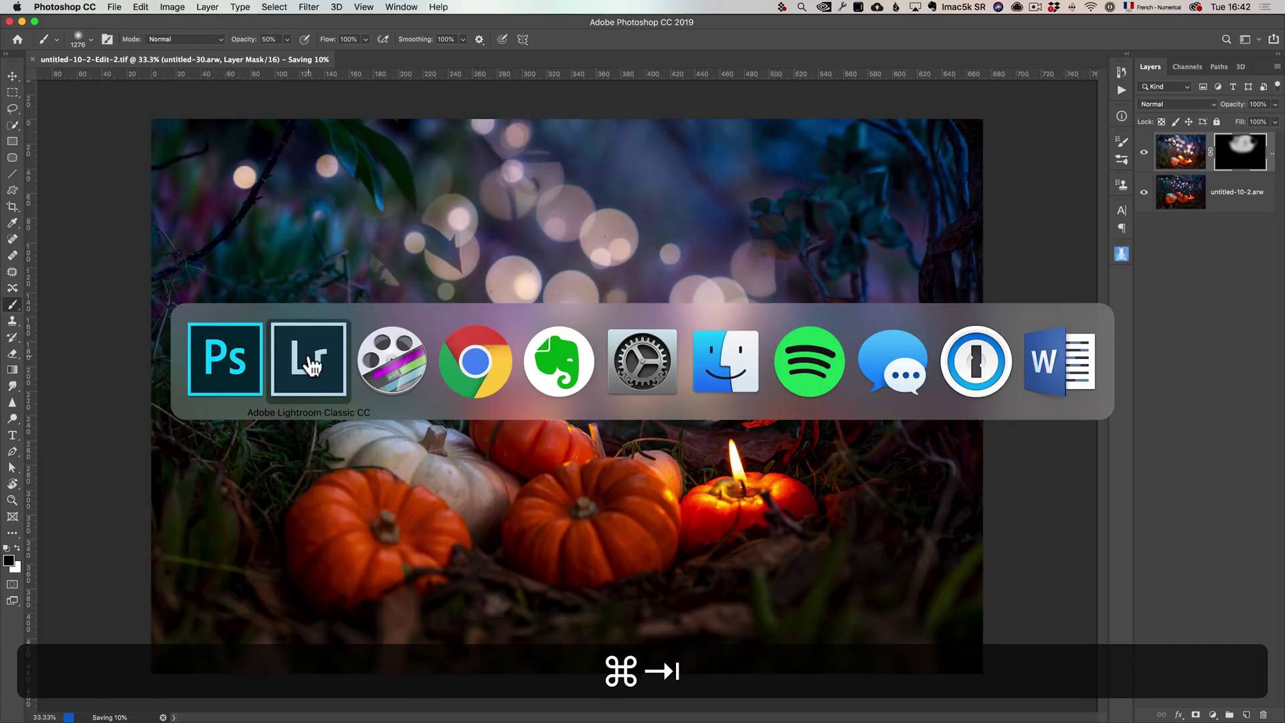
click(309, 356)
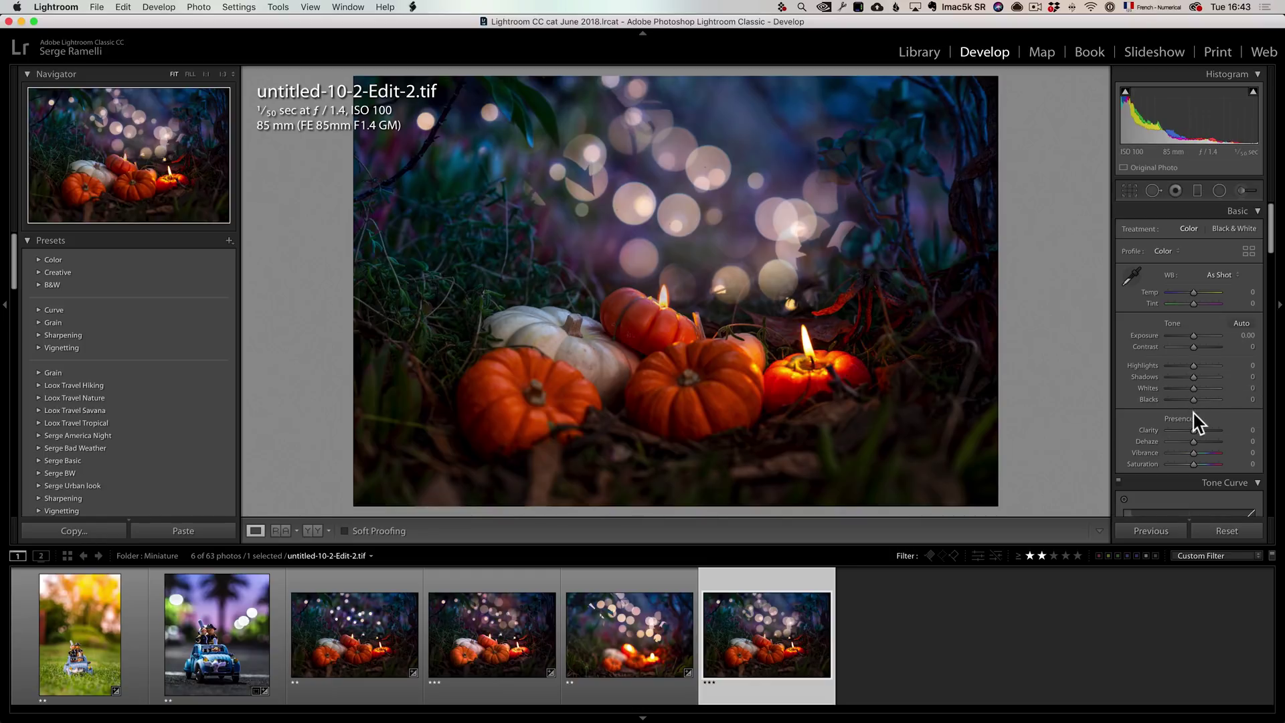
Boost Contrast to +45 and Whites to +38, then crop the composite to 16 x 9
click(1205, 347)
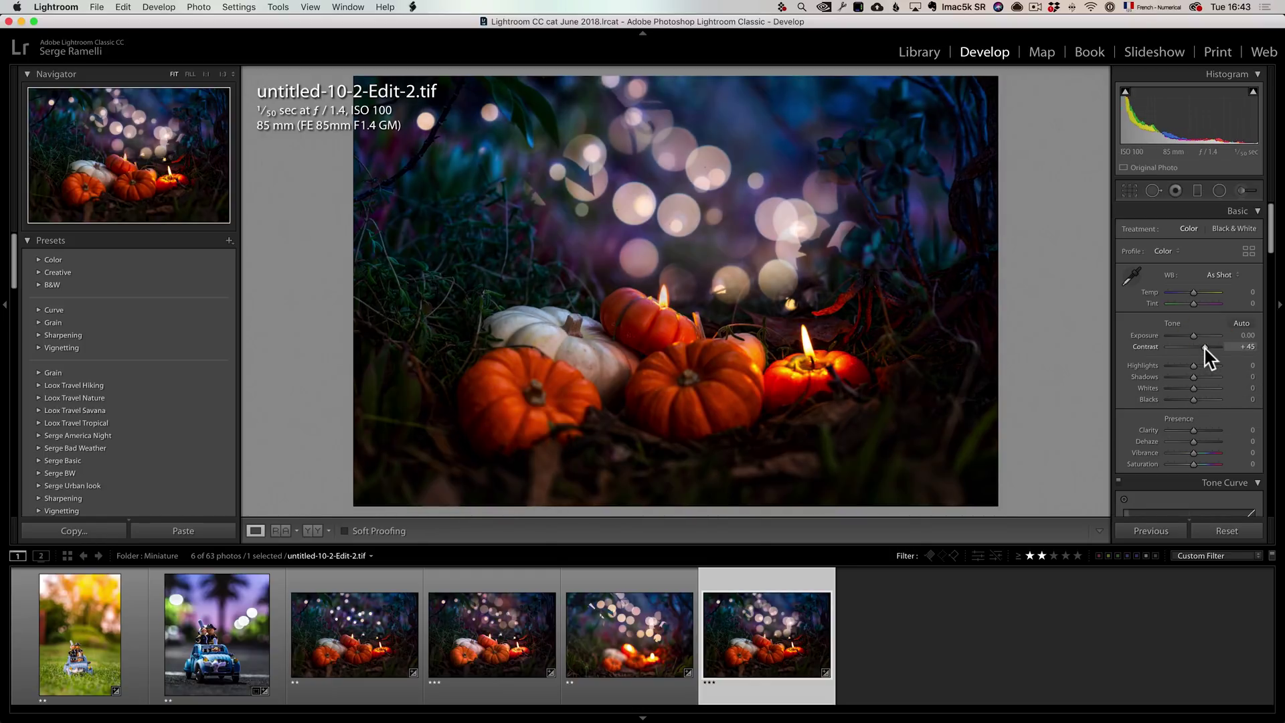
drag(1198, 390, 1203, 390)
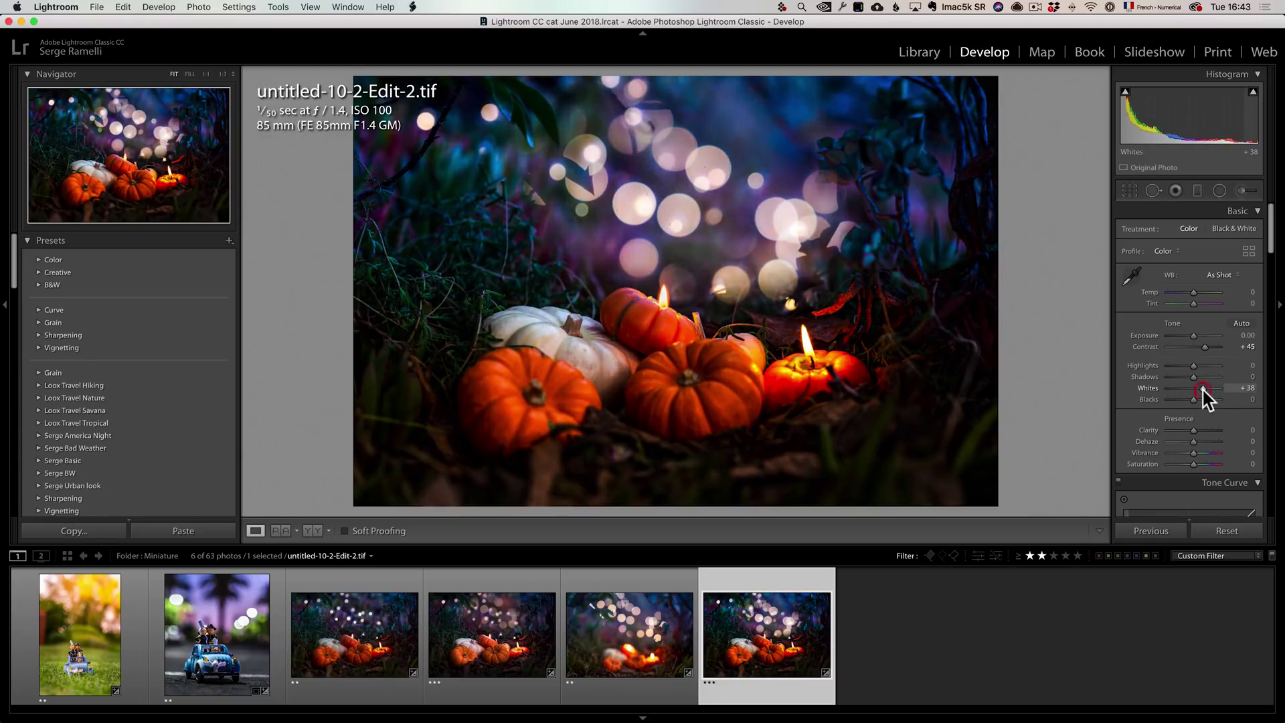
click(1130, 191)
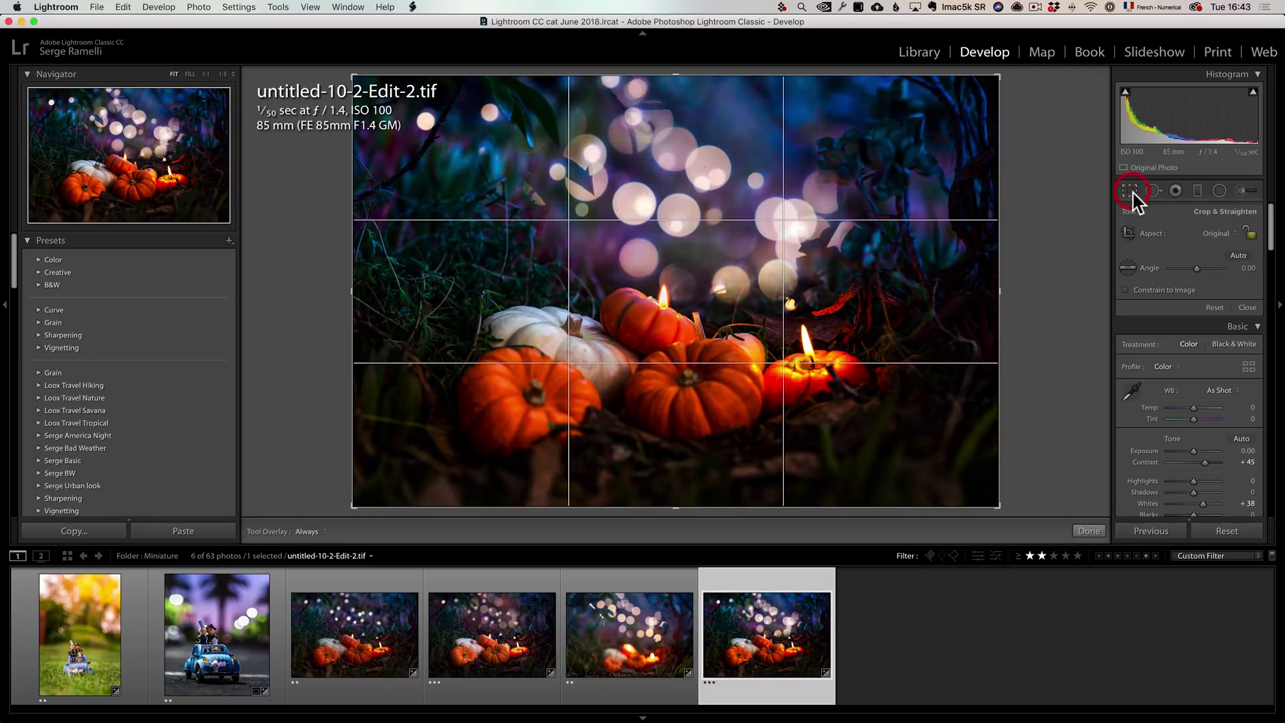
click(1215, 233)
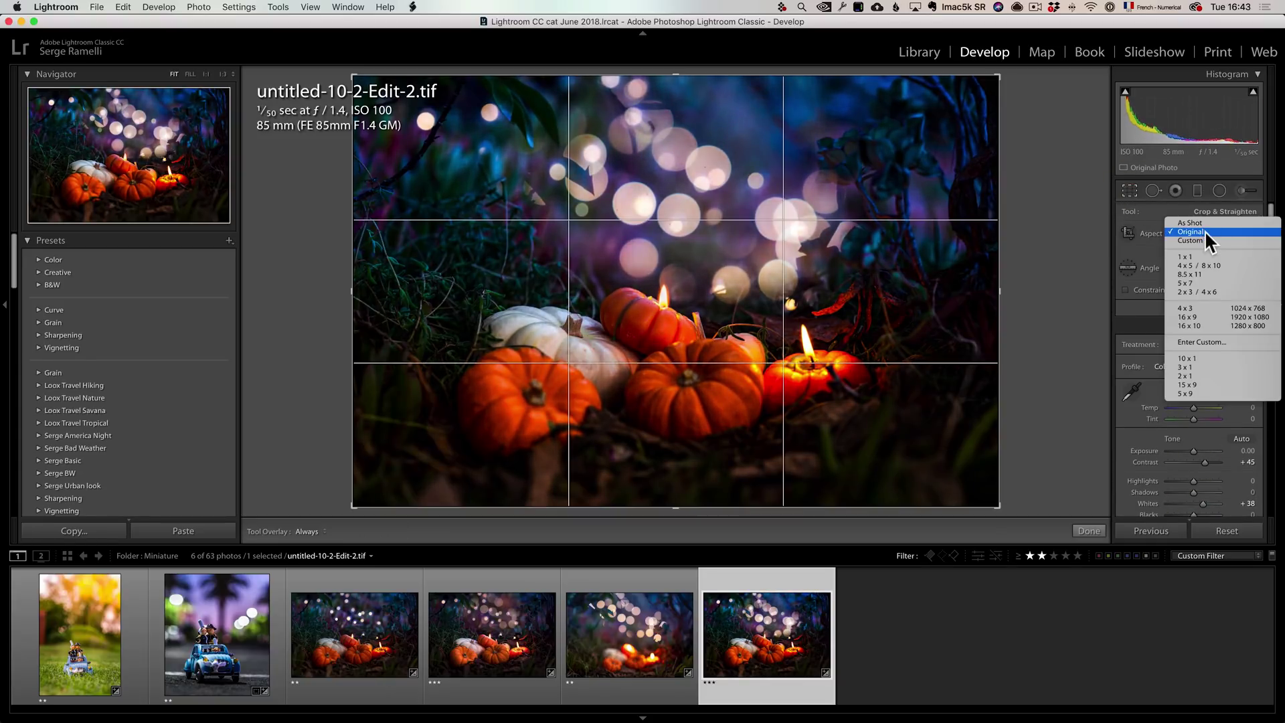
click(1217, 316)
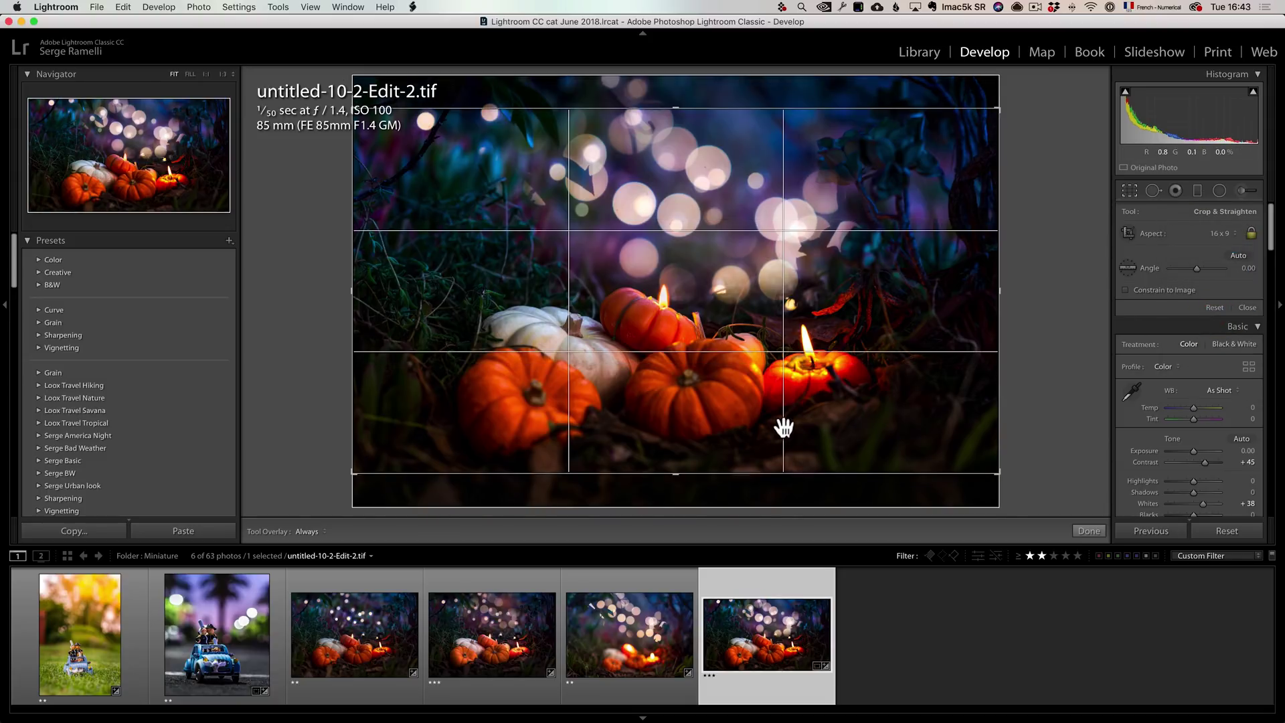
key(Return)
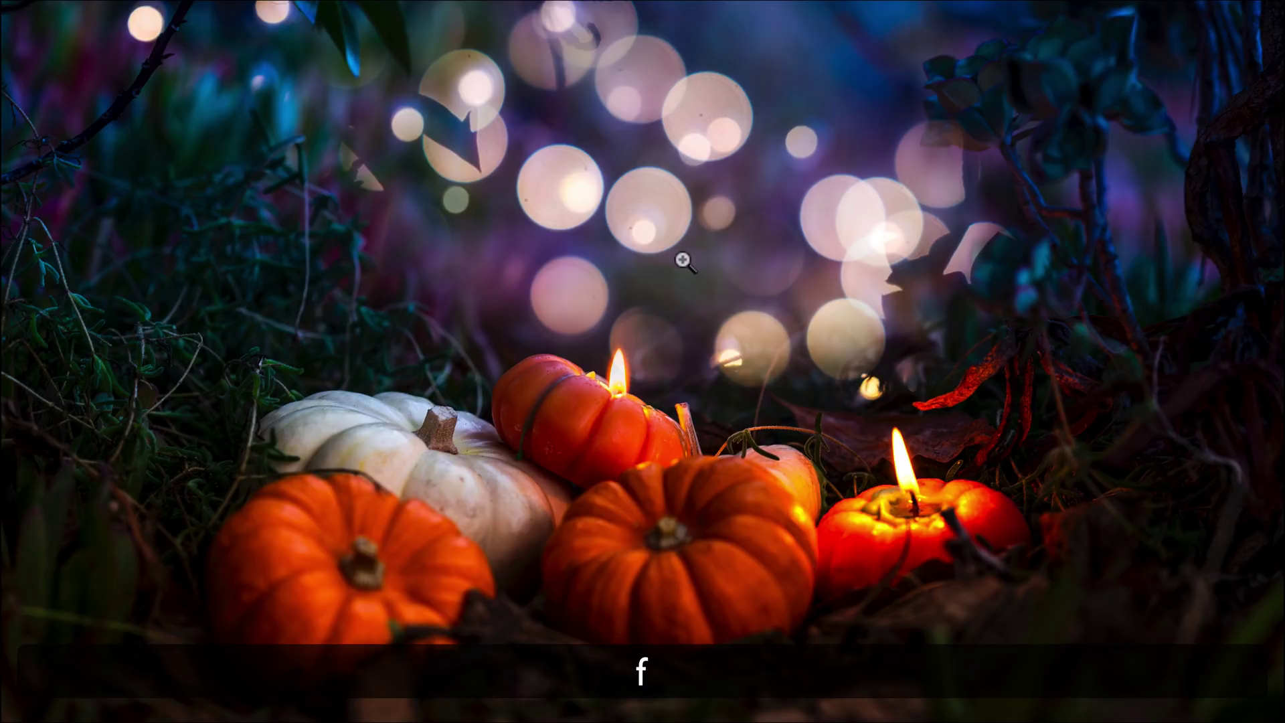
Leave full-screen preview and view the earlier untitled-10-2-Edit.tif version for comparison
key(f)
click(507, 630)
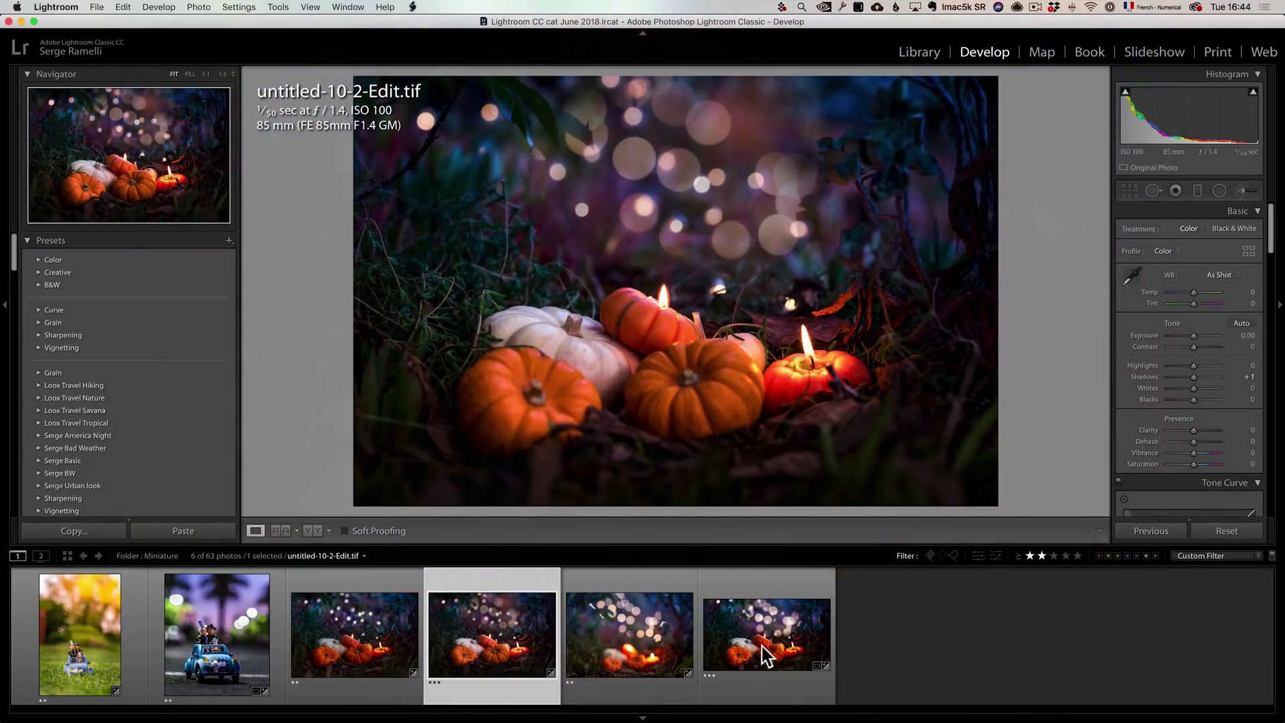
click(767, 649)
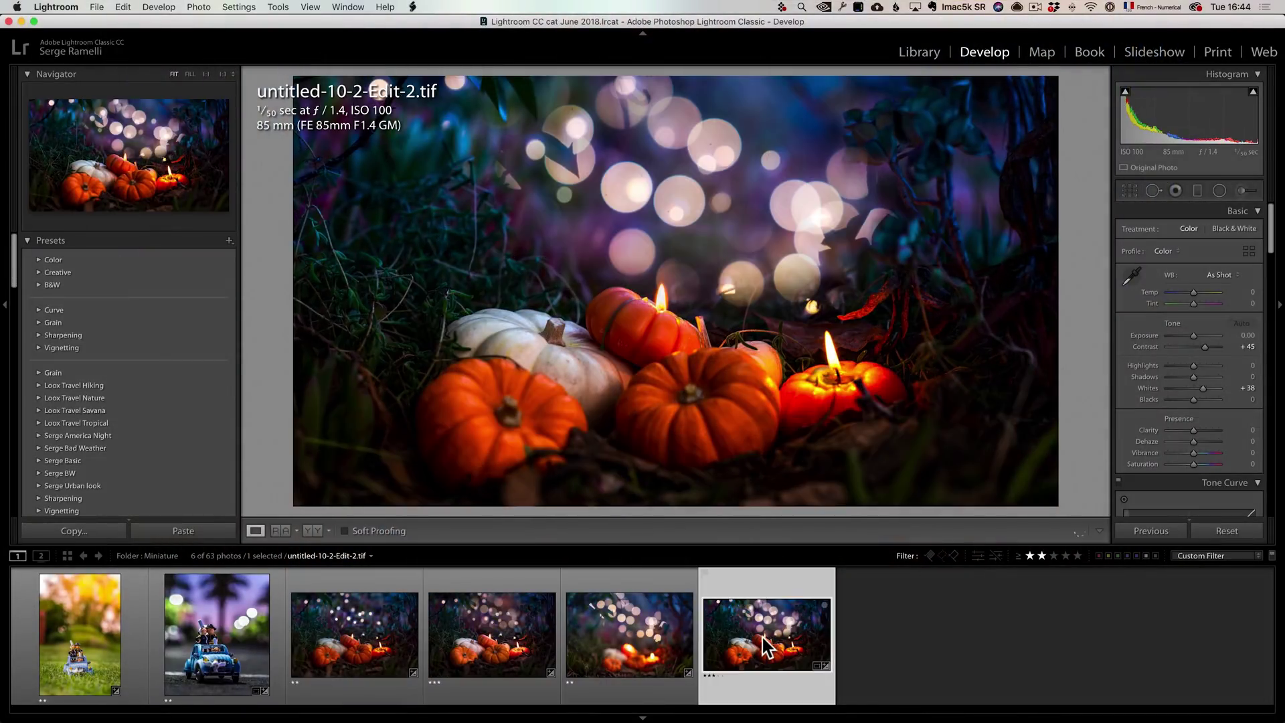